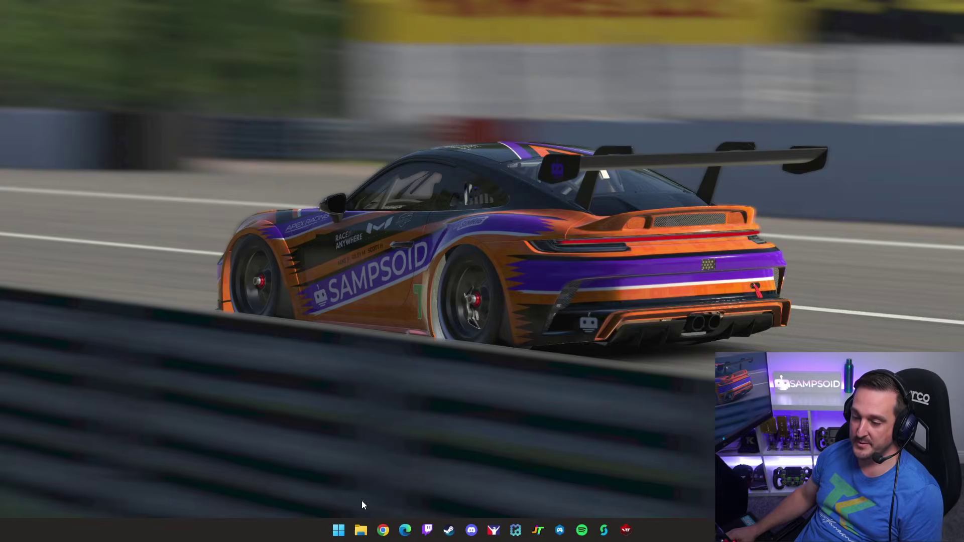
Open the iRacing folder inside Documents in File Explorer
{"action": "left_click", "coordinate": [361, 531]}
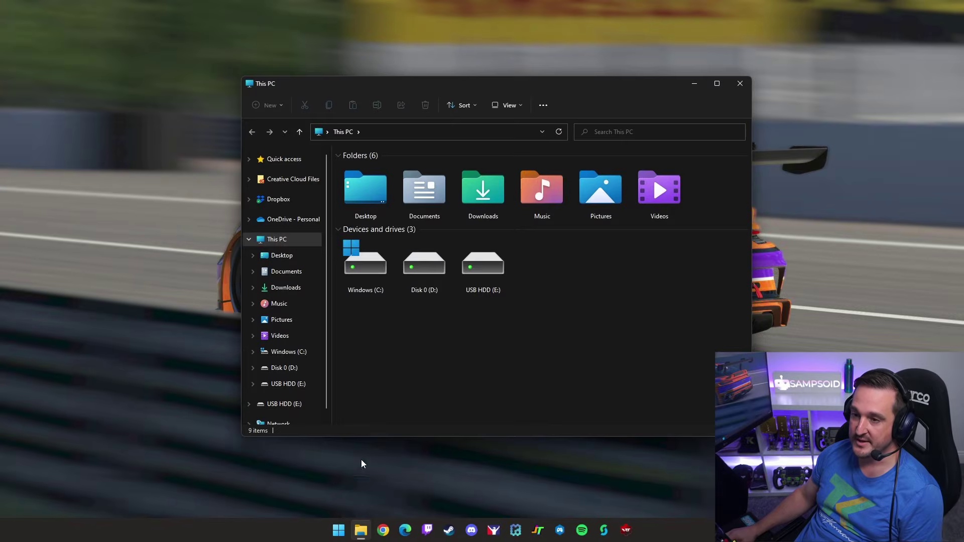
{"action": "left_click", "coordinate": [286, 271]}
{"action": "scroll", "coordinate": [422, 233], "scroll_direction": "down", "scroll_amount": 1}
{"action": "scroll", "coordinate": [422, 233], "scroll_direction": "down", "scroll_amount": 1}
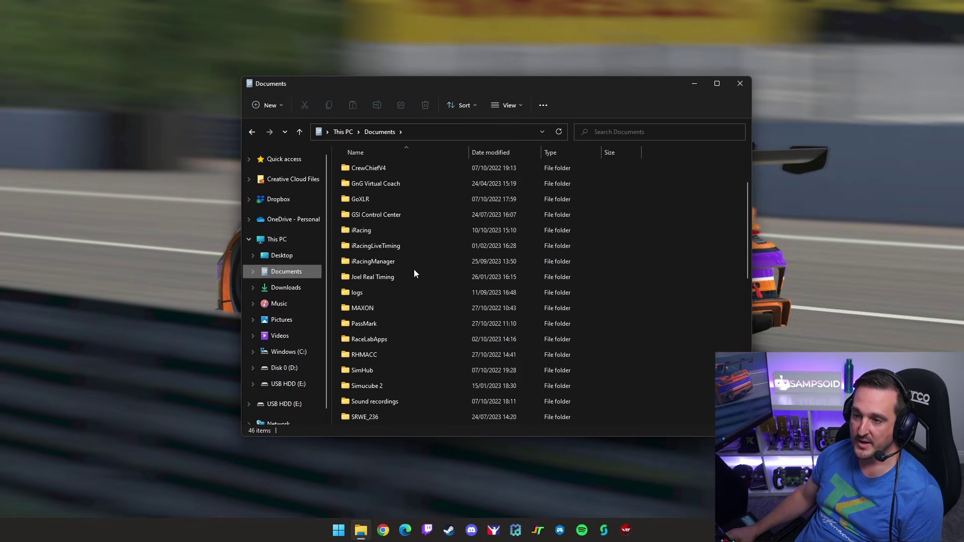
{"action": "double_click", "coordinate": [368, 226]}
{"action": "left_click", "coordinate": [485, 213]}
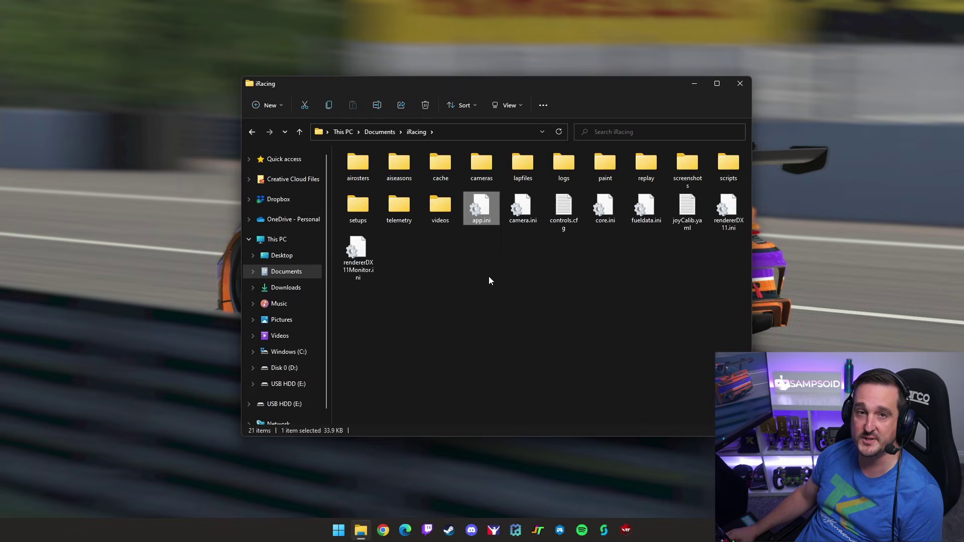
Locate the rendererDX11.ini and rendererDX11Monitor.ini configuration files in the iRacing folder
{"action": "left_click", "coordinate": [728, 211]}
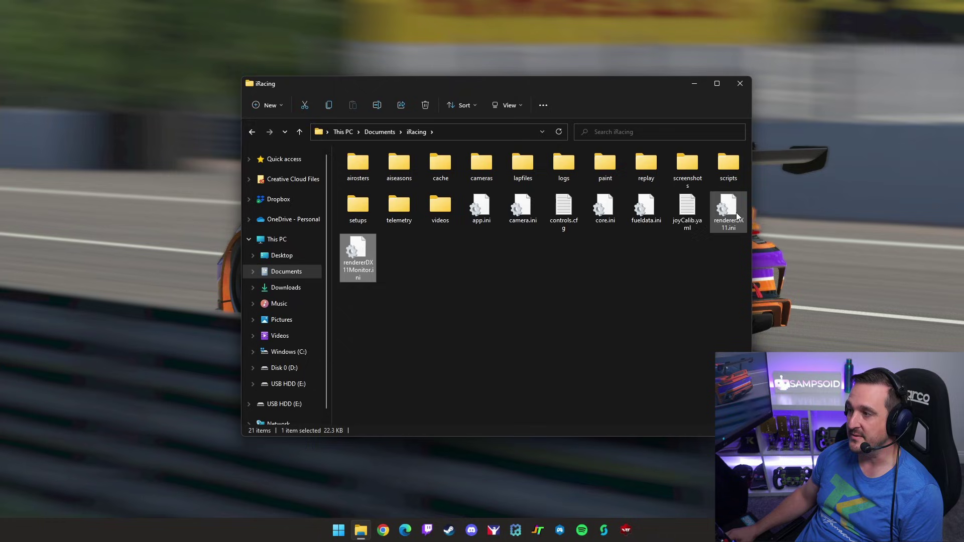
{"action": "left_click", "coordinate": [363, 266]}
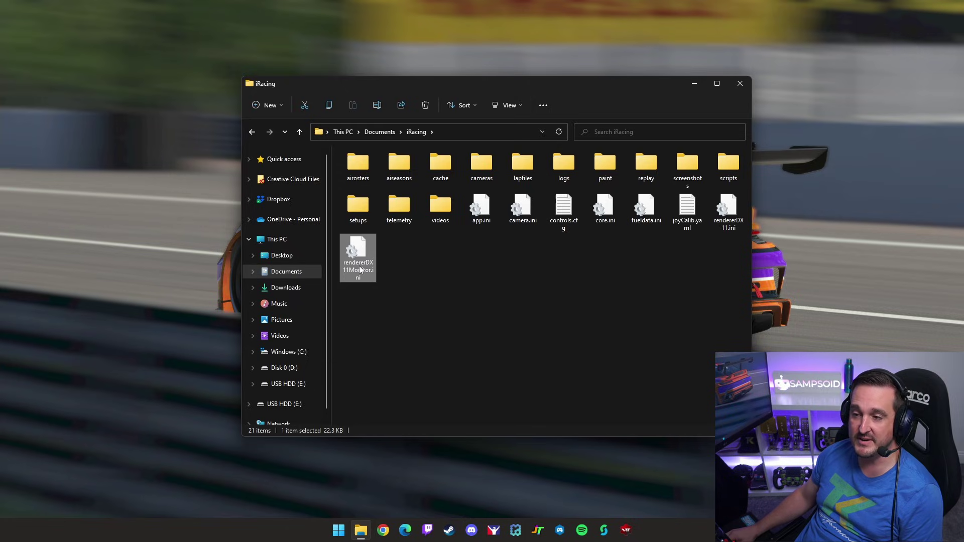
{"action": "left_click_drag", "start_coordinate": [387, 291], "coordinate": [543, 307]}
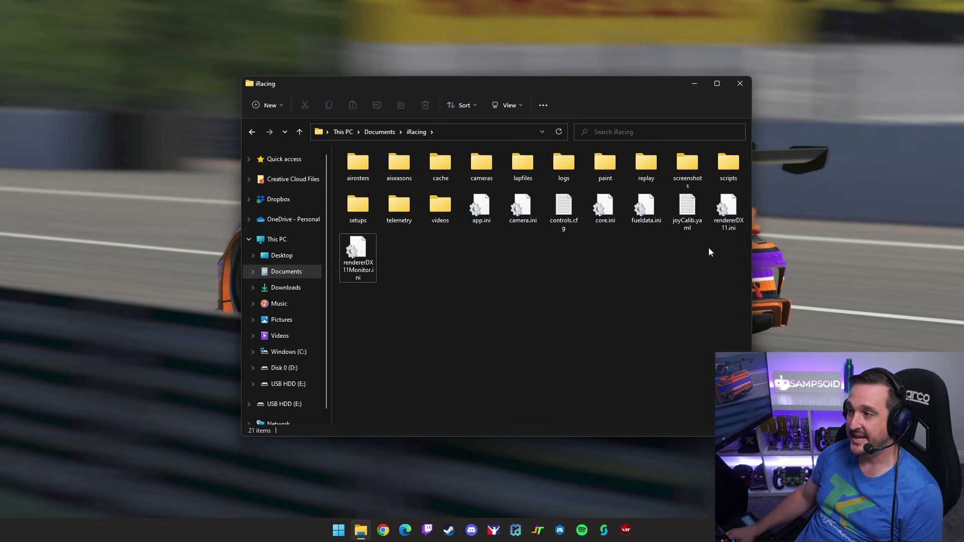
{"action": "left_click_drag", "start_coordinate": [707, 245], "coordinate": [755, 202]}
{"action": "left_click", "coordinate": [729, 228]}
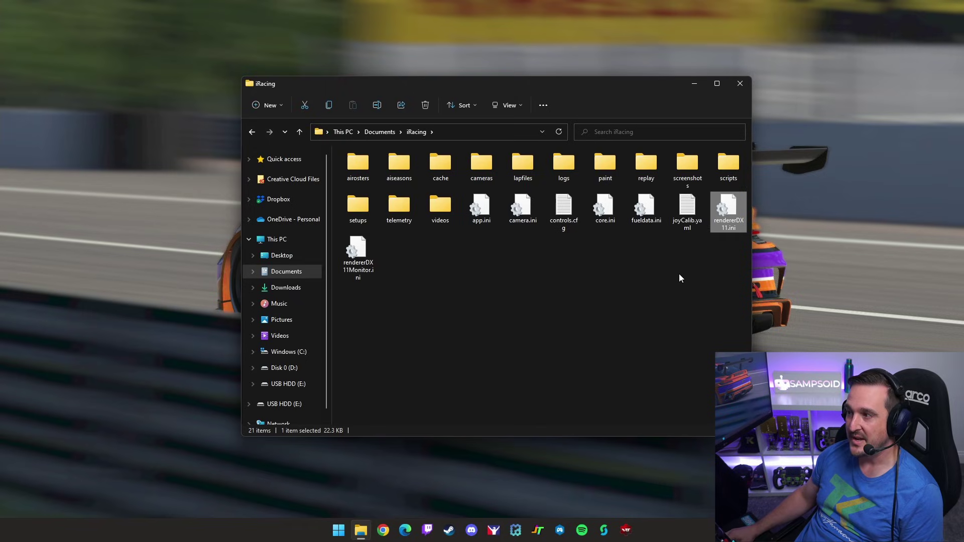
{"action": "left_click", "coordinate": [692, 251]}
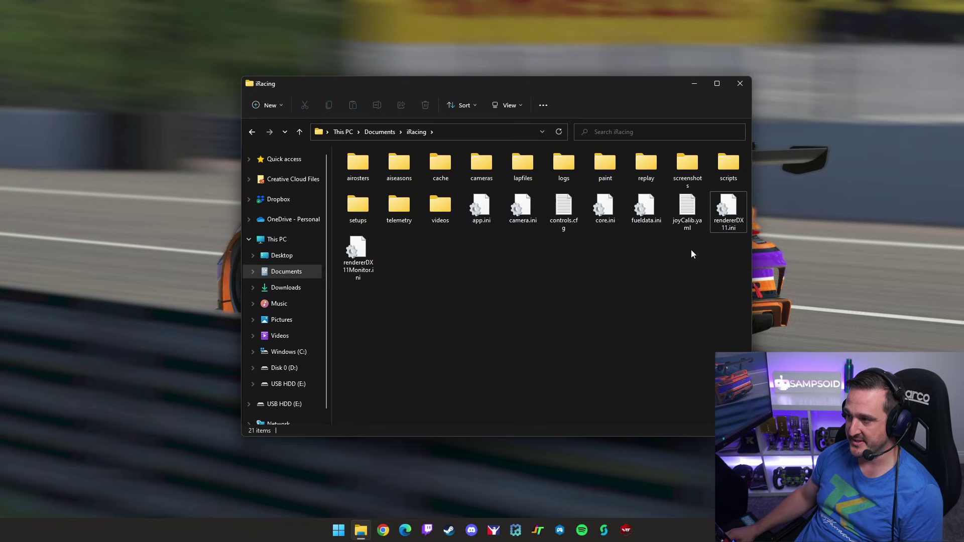
{"action": "left_click", "coordinate": [358, 256]}
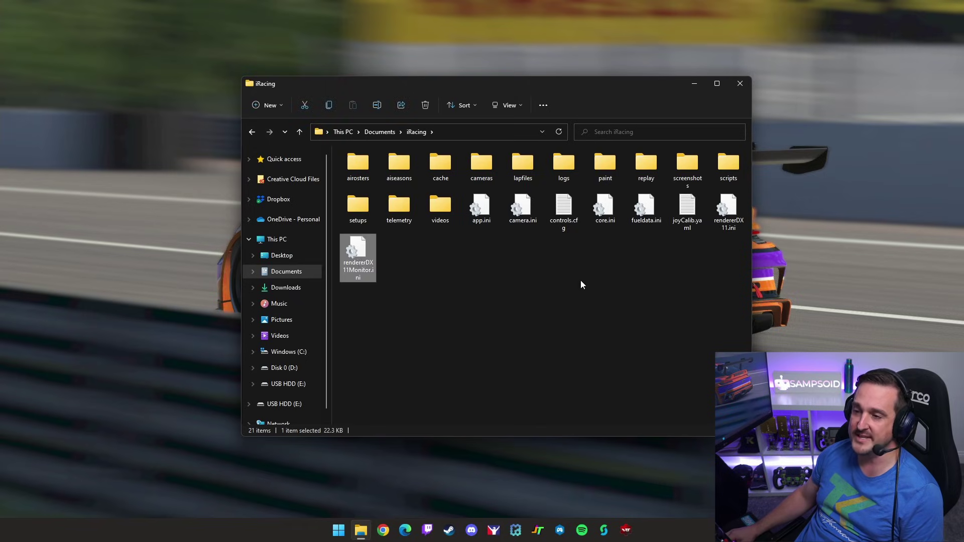
{"action": "left_click", "coordinate": [726, 214]}
{"action": "left_click", "coordinate": [357, 256]}
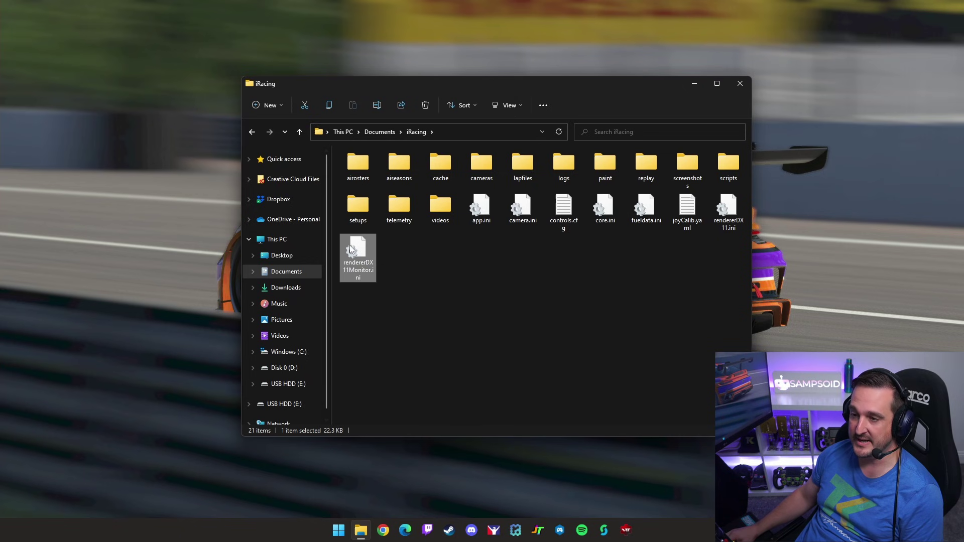
Open rendererDX11Monitor.ini and go to the [Display] section at the end of the file
{"action": "double_click", "coordinate": [370, 251]}
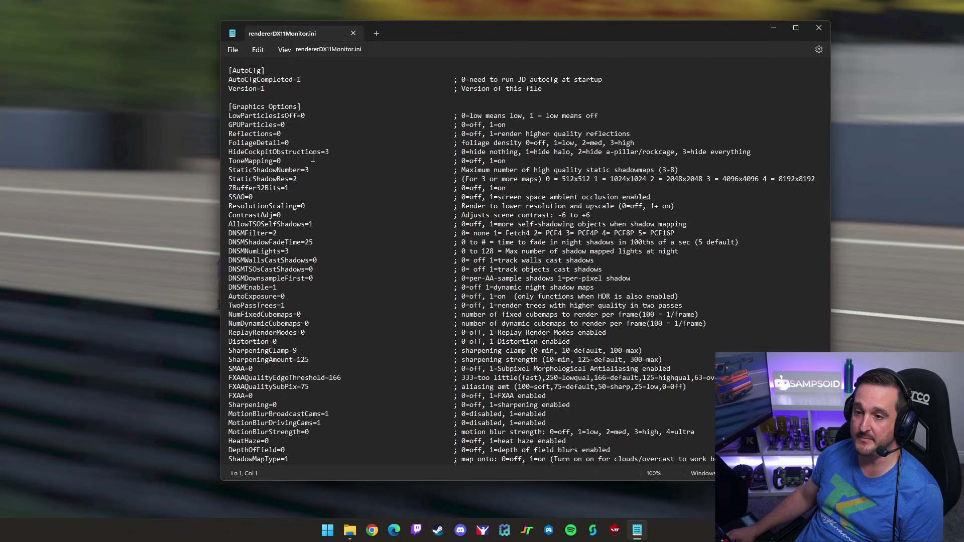
{"action": "scroll", "coordinate": [368, 293], "scroll_direction": "down", "scroll_amount": 20}
{"action": "scroll", "coordinate": [387, 316], "scroll_direction": "down", "scroll_amount": 20}
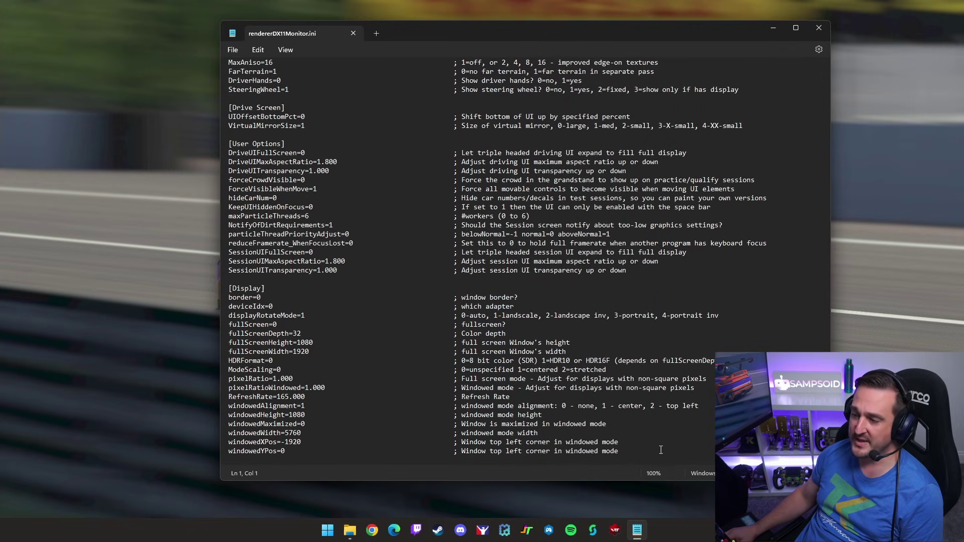
{"action": "left_click_drag", "start_coordinate": [629, 449], "coordinate": [229, 297]}
{"action": "left_click", "coordinate": [287, 340]}
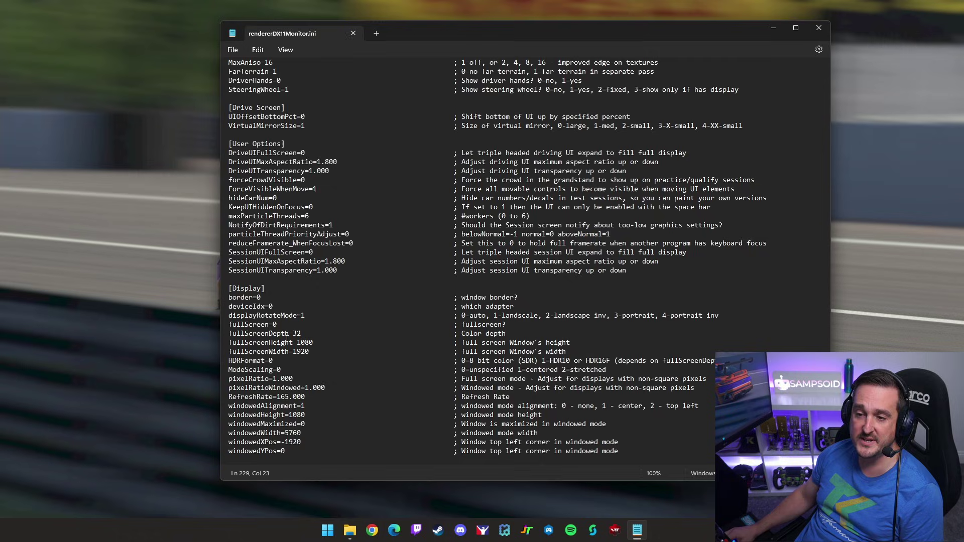
Examine the border, windowed width, height, alignment, maximized and X position settings in the [Display] section
{"action": "double_click", "coordinate": [258, 297]}
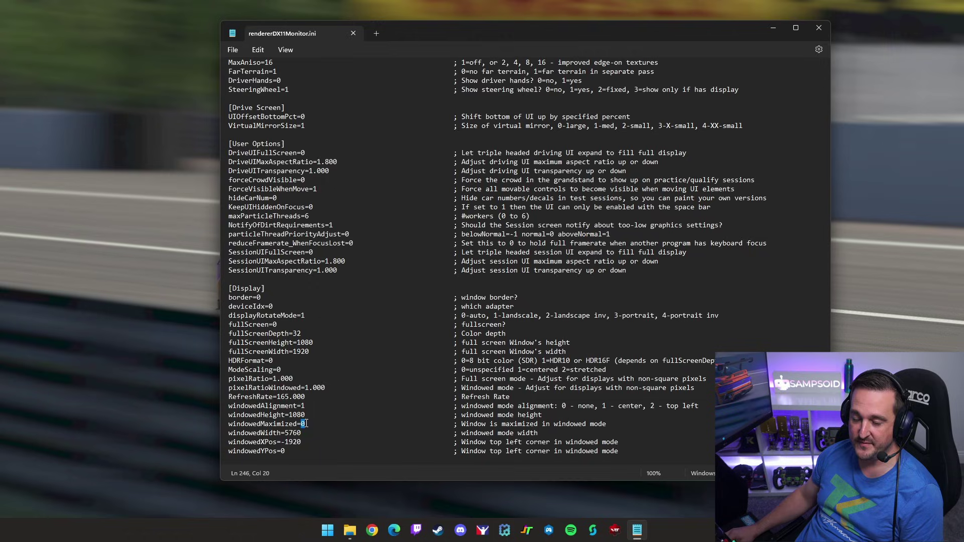
{"action": "left_click", "coordinate": [267, 306]}
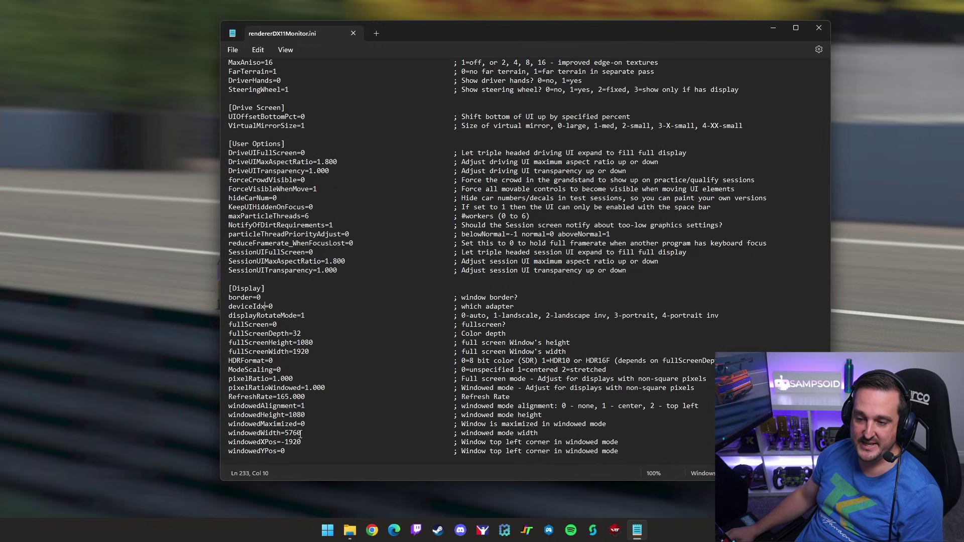
{"action": "left_click_drag", "start_coordinate": [303, 432], "coordinate": [283, 435]}
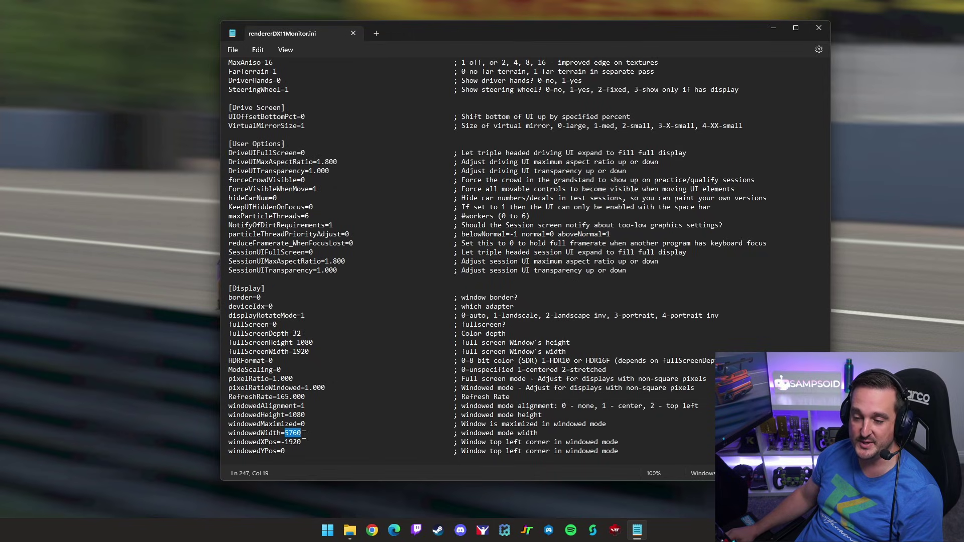
{"action": "left_click", "coordinate": [303, 434]}
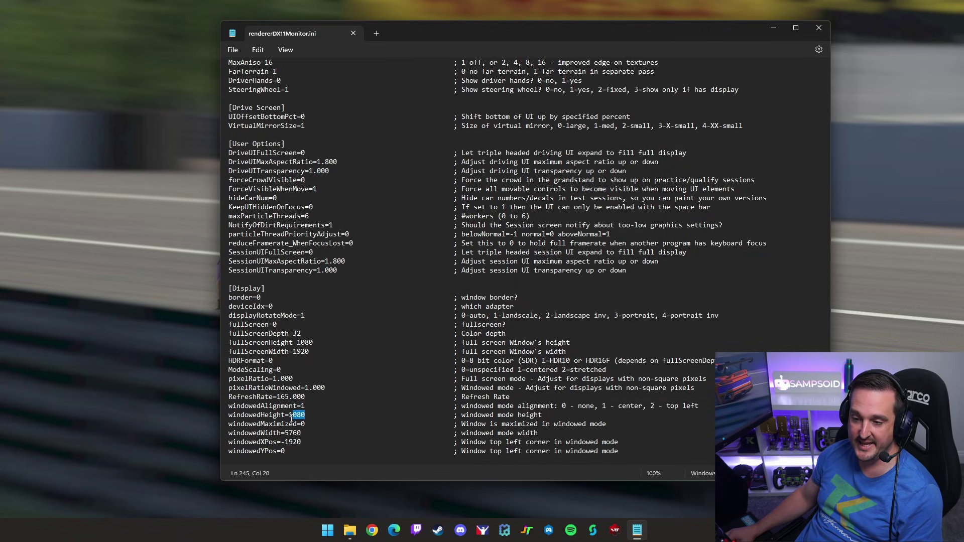
{"action": "double_click", "coordinate": [287, 442]}
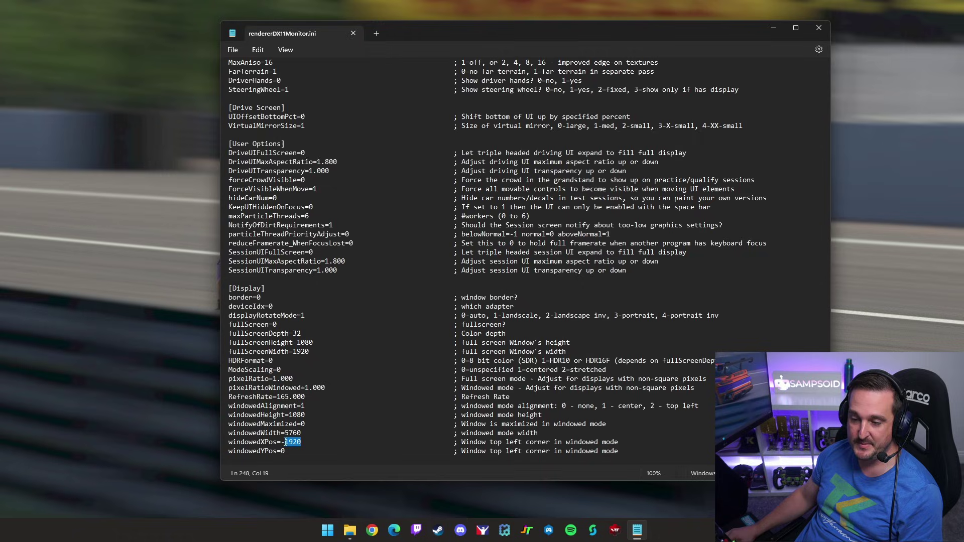
{"action": "left_click_drag", "start_coordinate": [298, 405], "coordinate": [307, 406]}
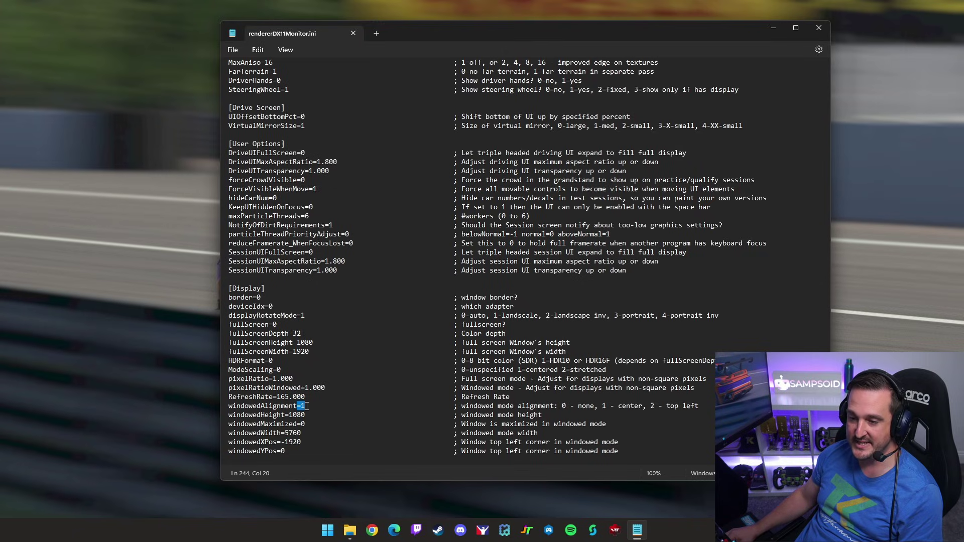
{"action": "left_click", "coordinate": [297, 406]}
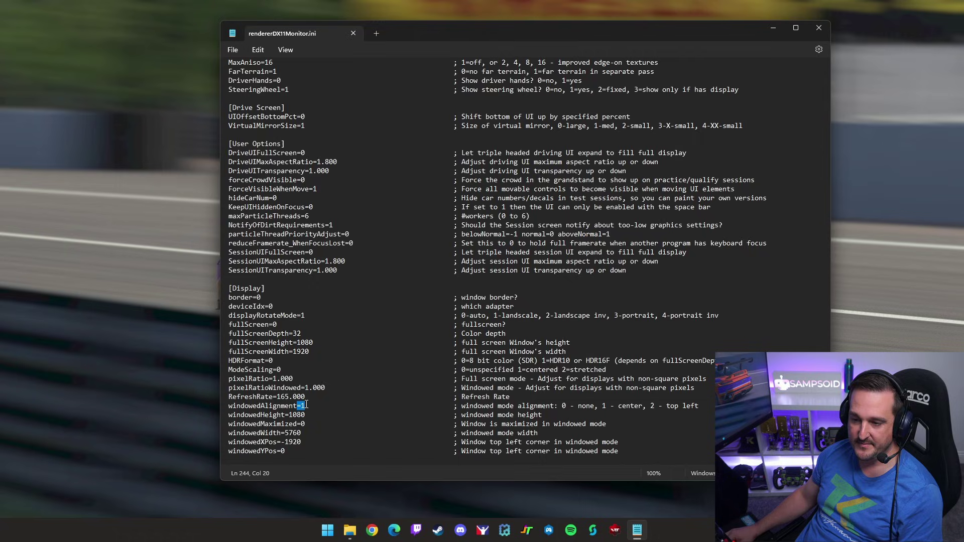
{"action": "left_click_drag", "start_coordinate": [302, 442], "coordinate": [285, 440]}
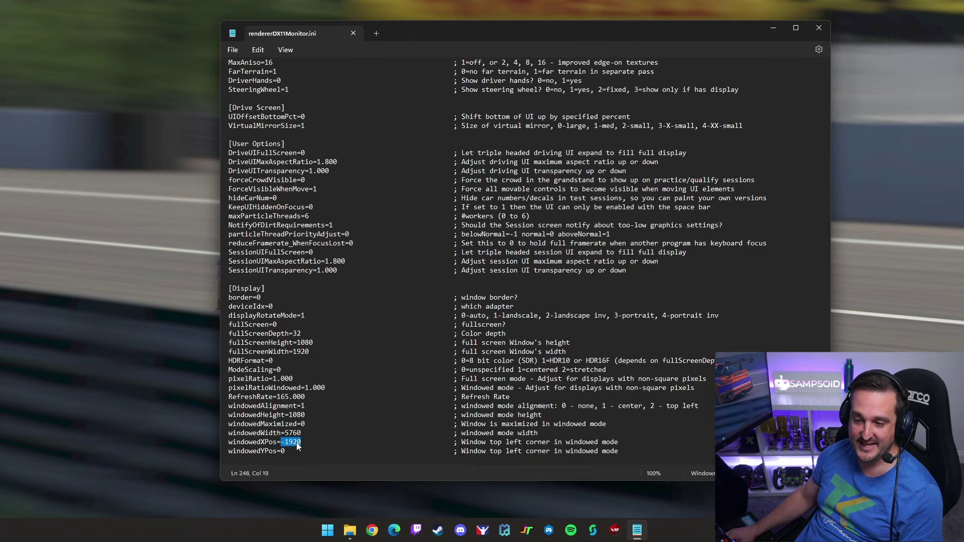
{"action": "left_click_drag", "start_coordinate": [301, 442], "coordinate": [286, 442]}
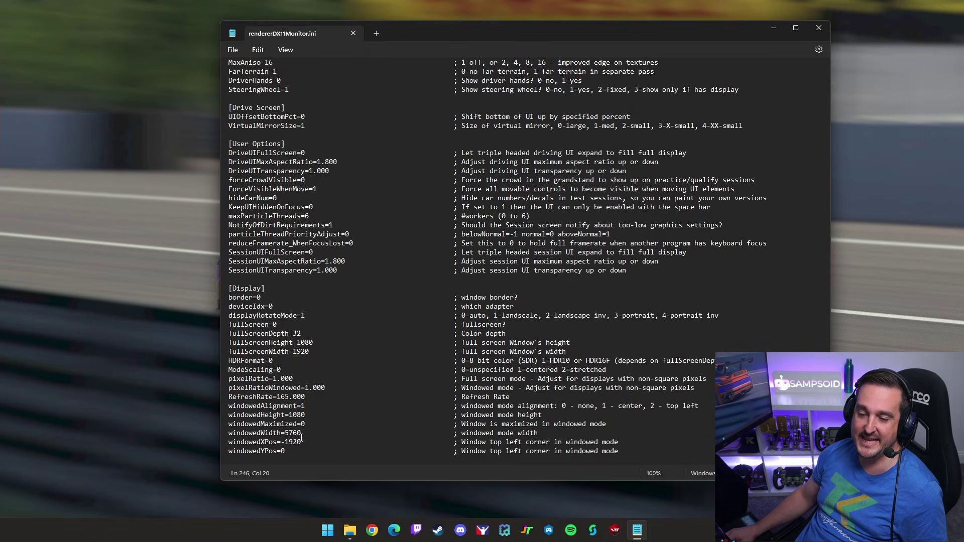
{"action": "left_click_drag", "start_coordinate": [611, 448], "coordinate": [227, 280]}
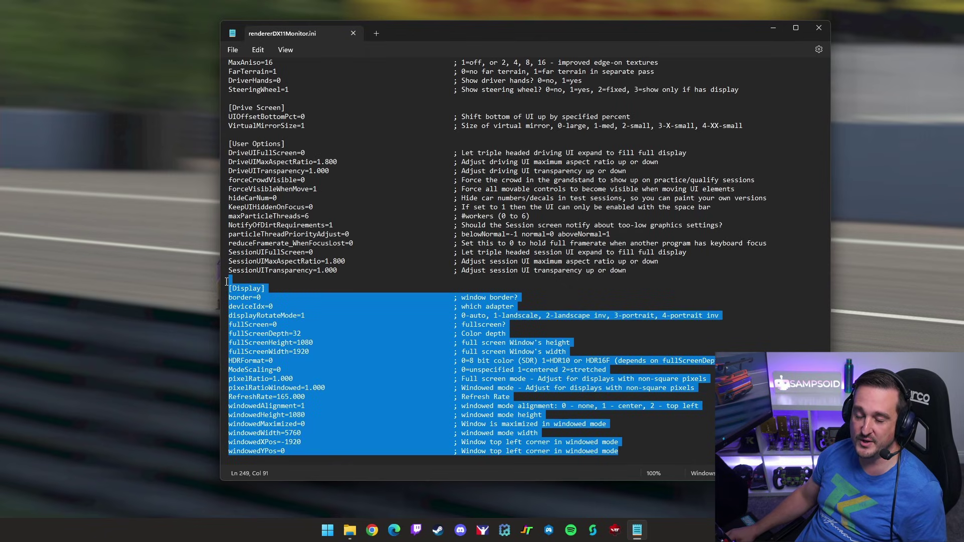
{"action": "left_click", "coordinate": [236, 279]}
Copy the entire contents of rendererDX11Monitor.ini and close the file
{"action": "scroll", "coordinate": [331, 255], "scroll_direction": "up", "scroll_amount": 20}
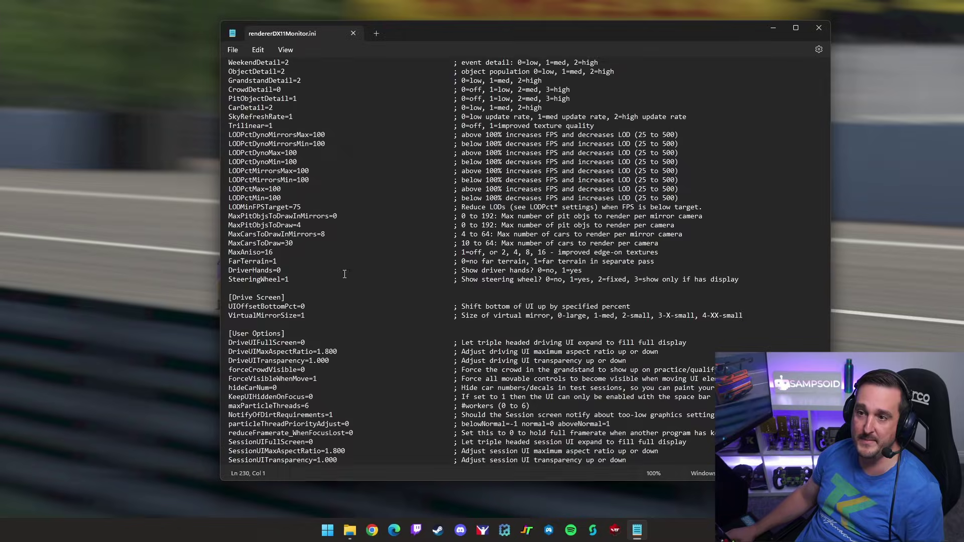
{"action": "scroll", "coordinate": [331, 255], "scroll_direction": "down", "scroll_amount": 20}
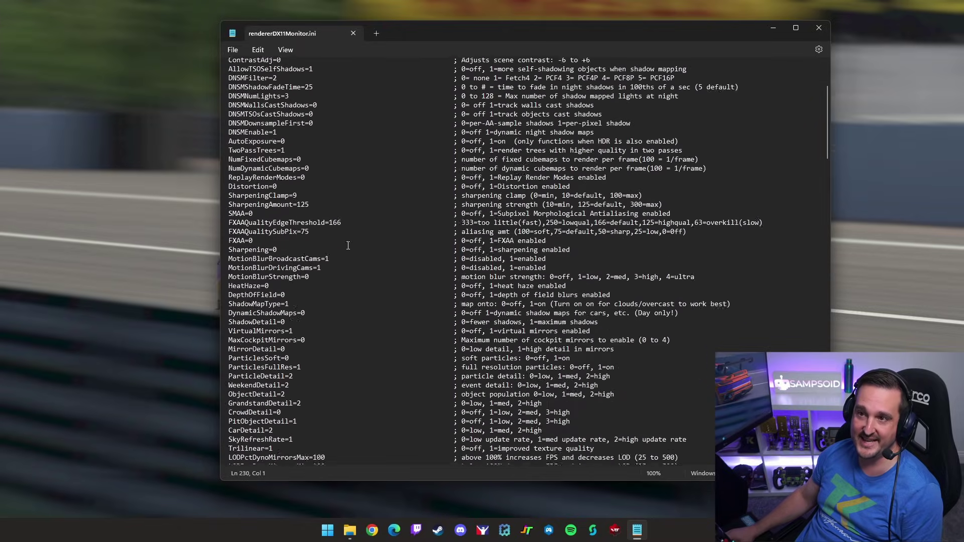
{"action": "scroll", "coordinate": [326, 241], "scroll_direction": "down", "scroll_amount": 1}
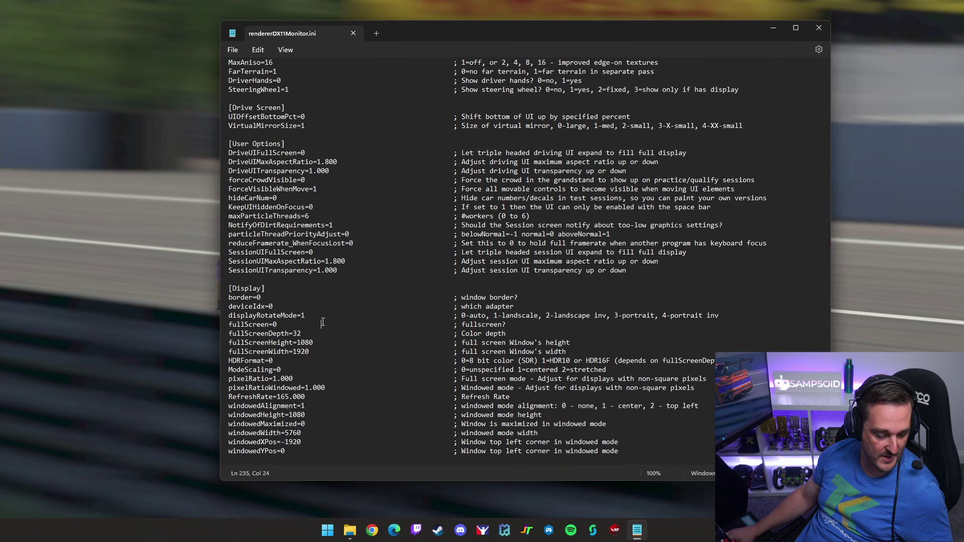
{"action": "key", "text": "ctrl+a"}
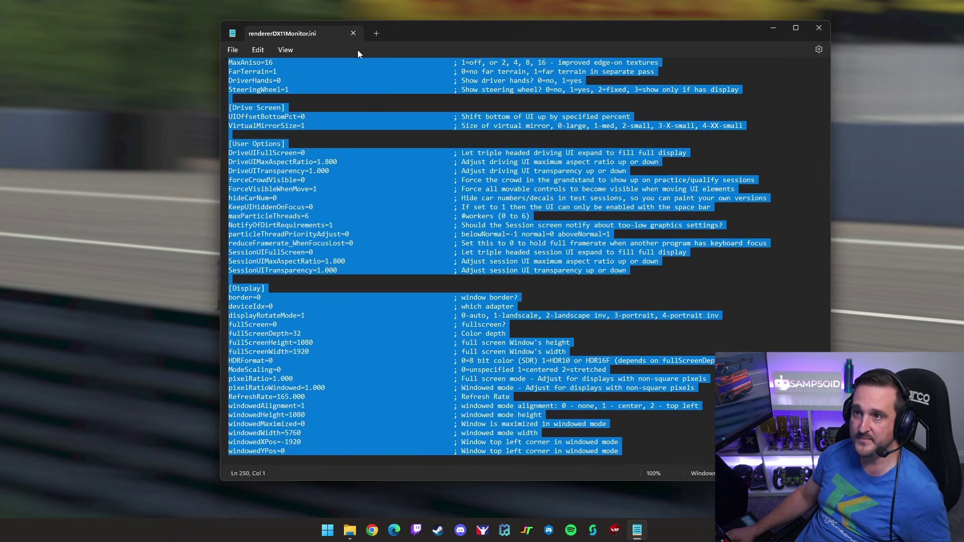
{"action": "left_click", "coordinate": [353, 33]}
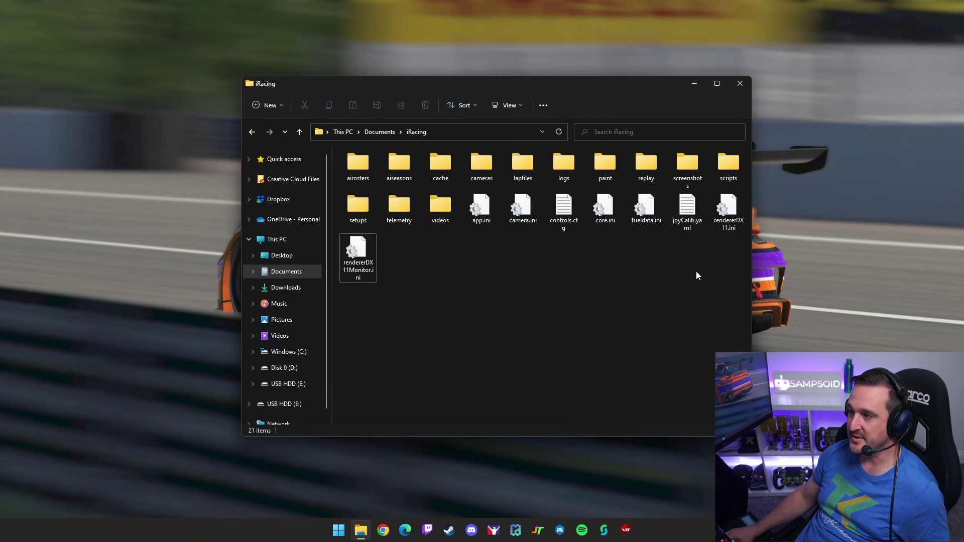
Open rendererDX11.ini and replace its entire contents with the text copied from rendererDX11Monitor.ini
{"action": "double_click", "coordinate": [728, 209]}
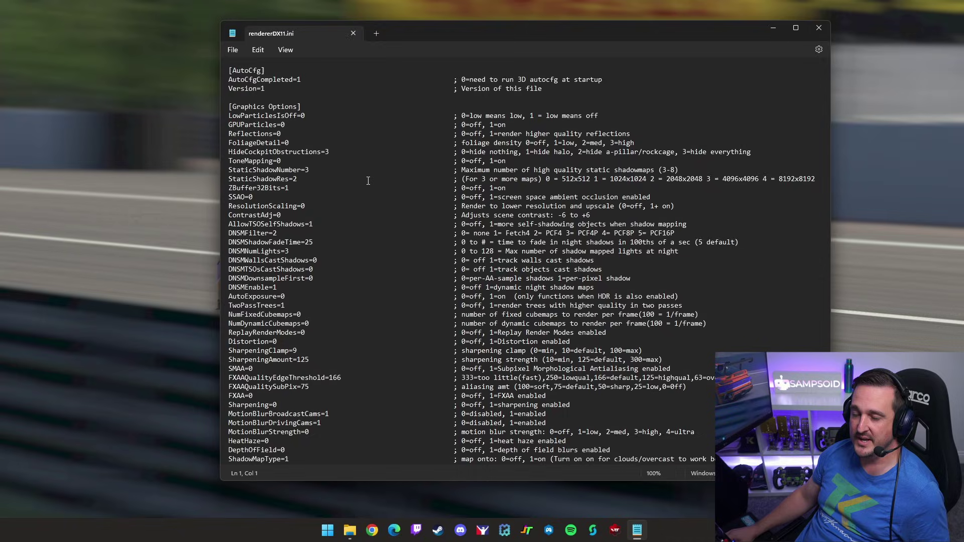
{"action": "scroll", "coordinate": [369, 211], "scroll_direction": "down", "scroll_amount": 20}
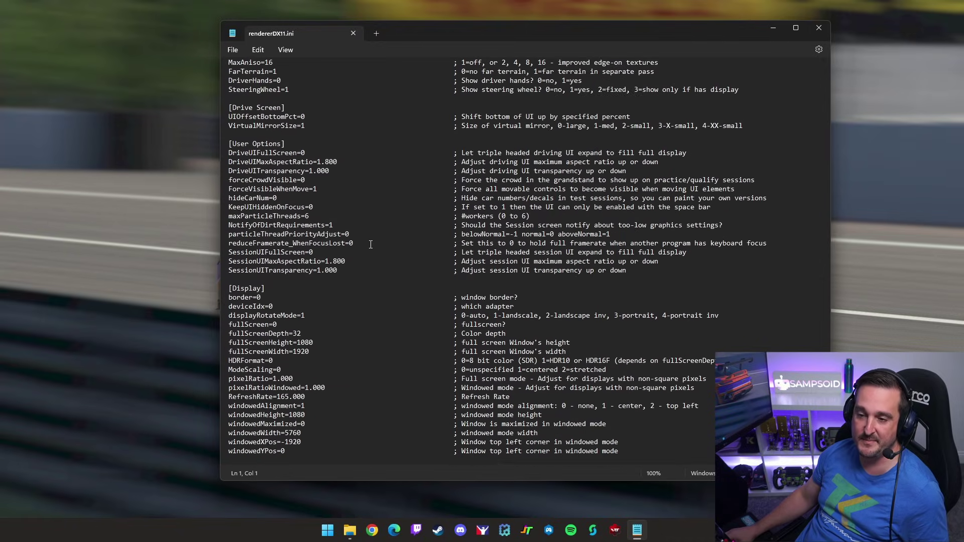
{"action": "scroll", "coordinate": [351, 311], "scroll_direction": "up", "scroll_amount": 4}
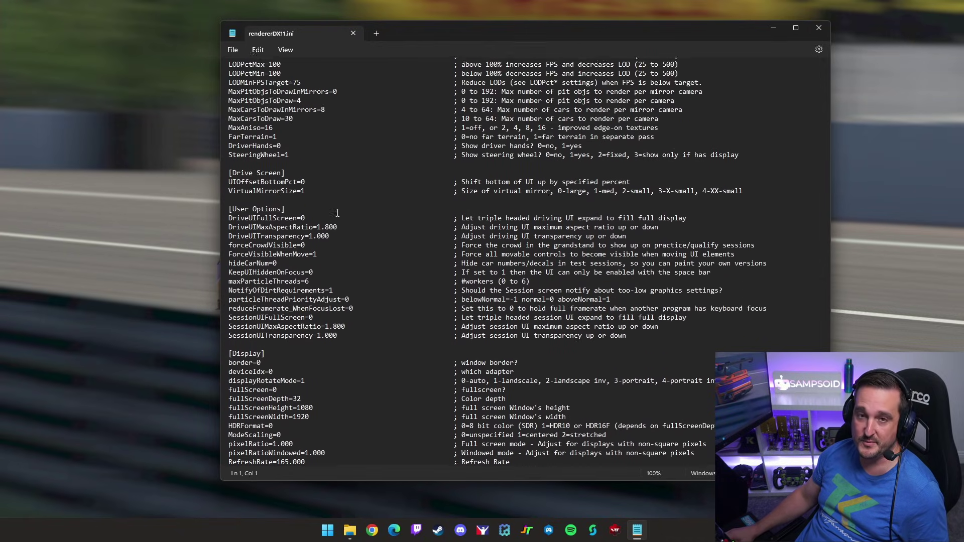
{"action": "scroll", "coordinate": [382, 301], "scroll_direction": "down", "scroll_amount": 4}
{"action": "left_click", "coordinate": [410, 289]}
{"action": "key", "text": "ctrl+a"}
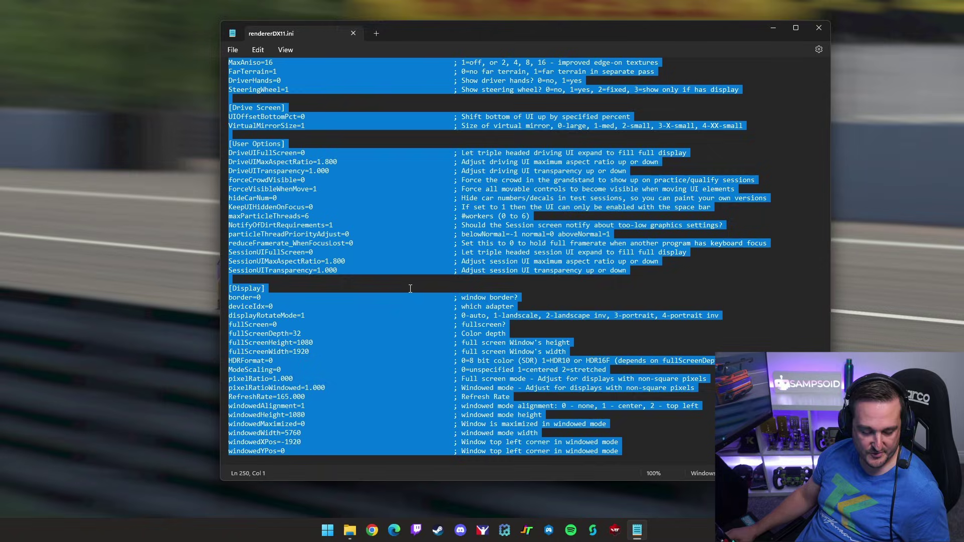
{"action": "key", "text": "ctrl+v"}
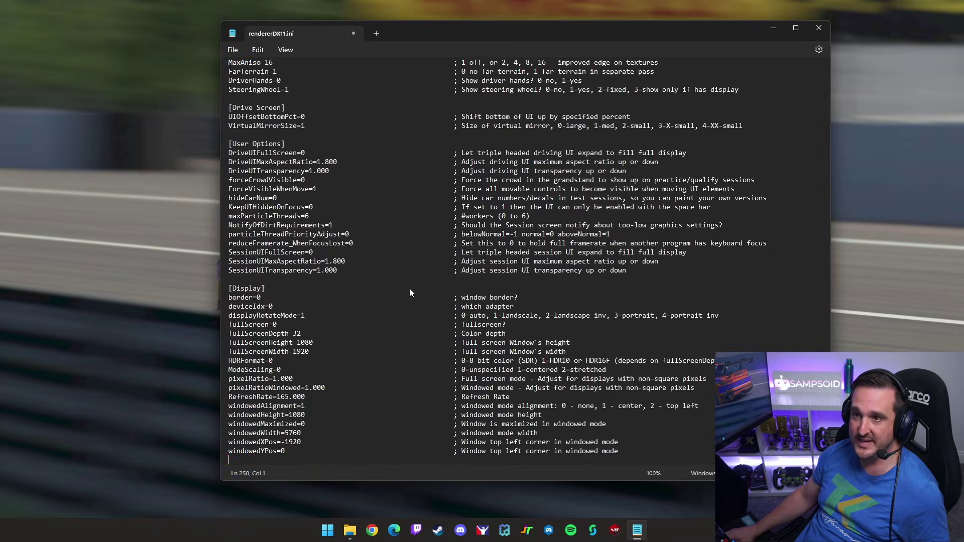
Save and close rendererDX11.ini, and select the rendererDX11Monitor.ini file in the iRacing folder
{"action": "left_click", "coordinate": [232, 50]}
{"action": "left_click", "coordinate": [246, 112]}
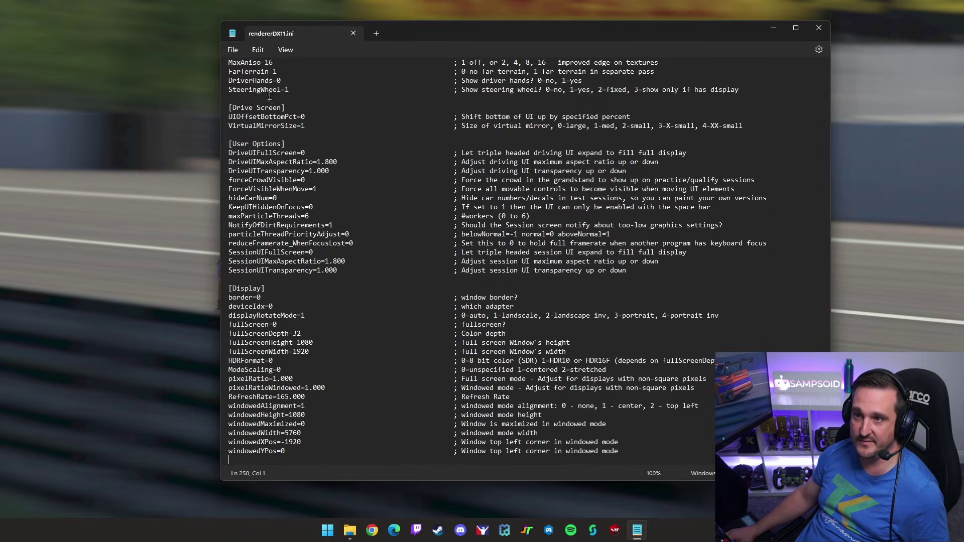
{"action": "left_click", "coordinate": [352, 33]}
{"action": "left_click", "coordinate": [360, 275]}
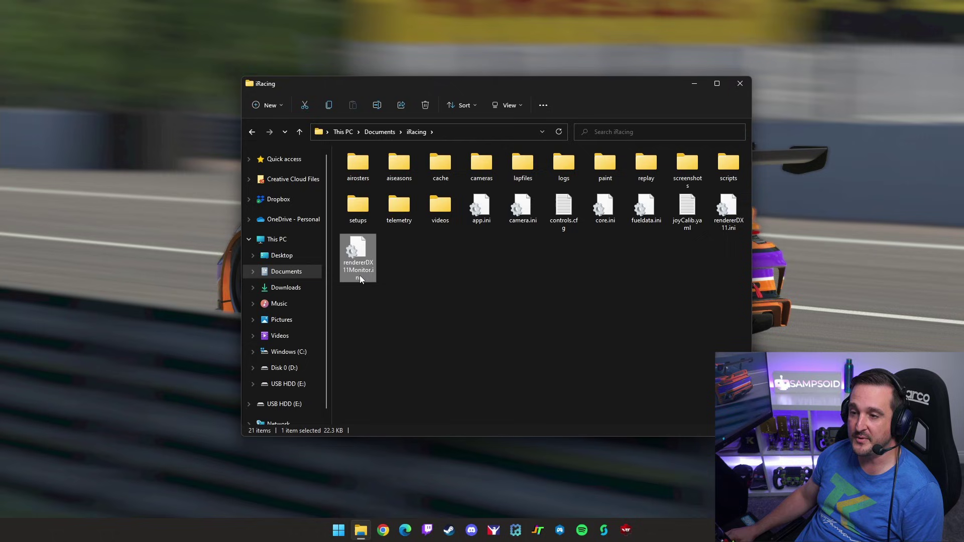
{"action": "left_click", "coordinate": [727, 213]}
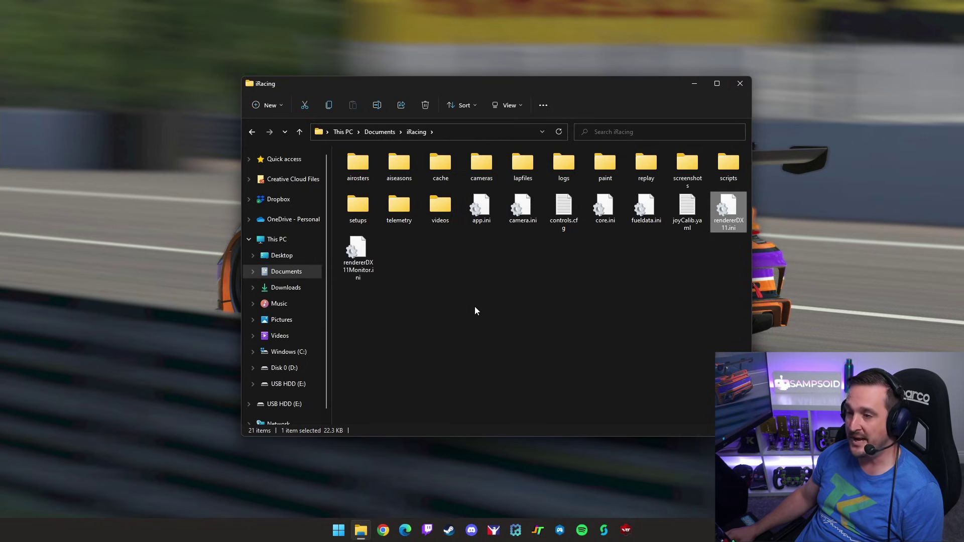
{"action": "left_click", "coordinate": [356, 265]}
{"action": "left_click", "coordinate": [421, 339]}
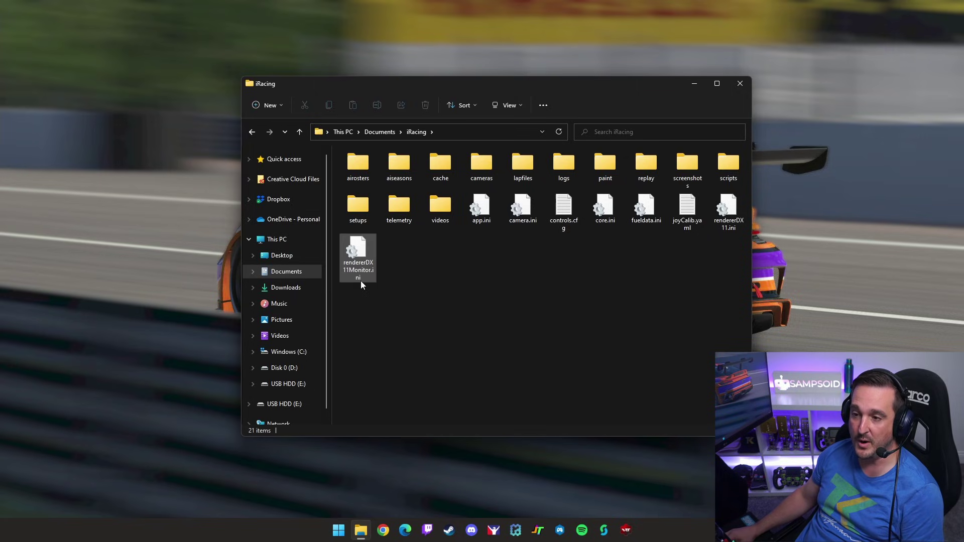
{"action": "left_click", "coordinate": [357, 264]}
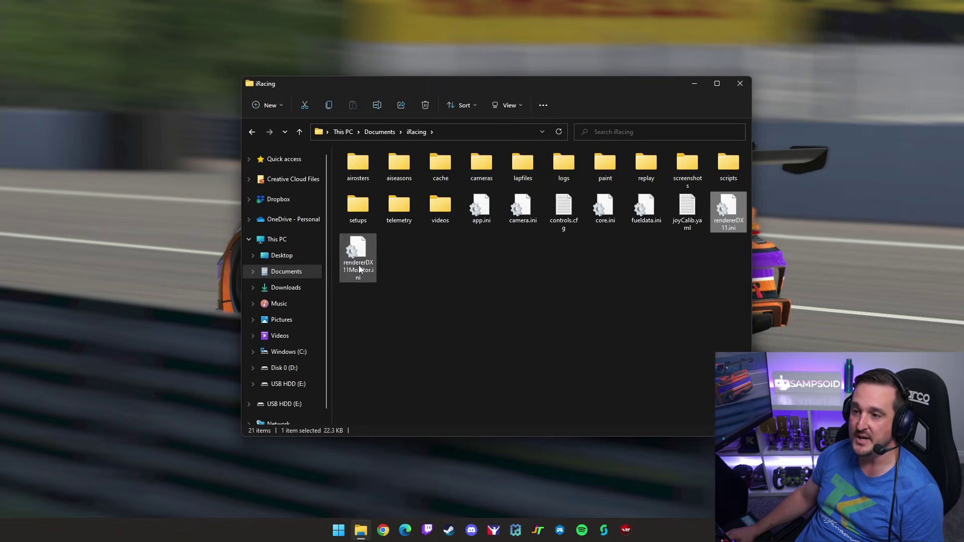
{"action": "left_click", "coordinate": [665, 246]}
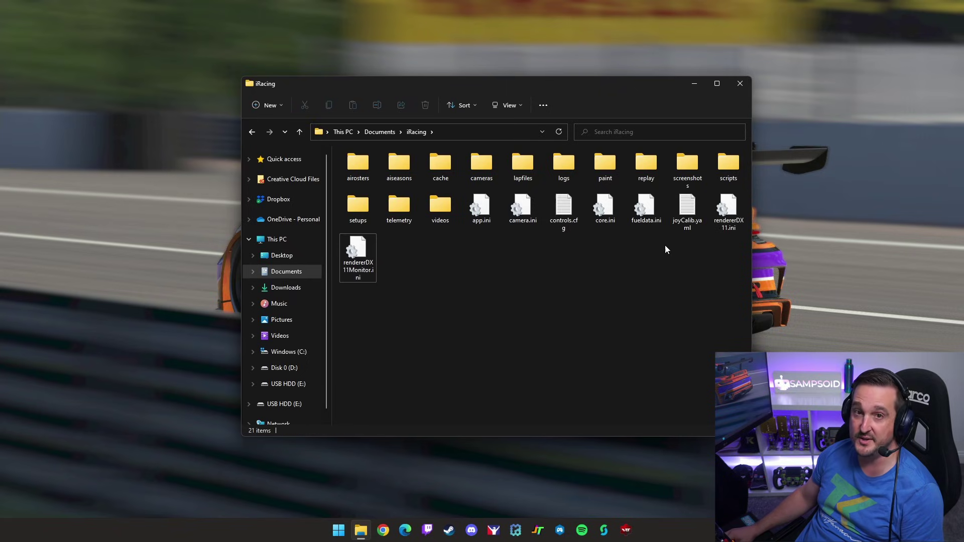
Close the iRacing folder window and open the Windows display settings
{"action": "left_click", "coordinate": [745, 83]}
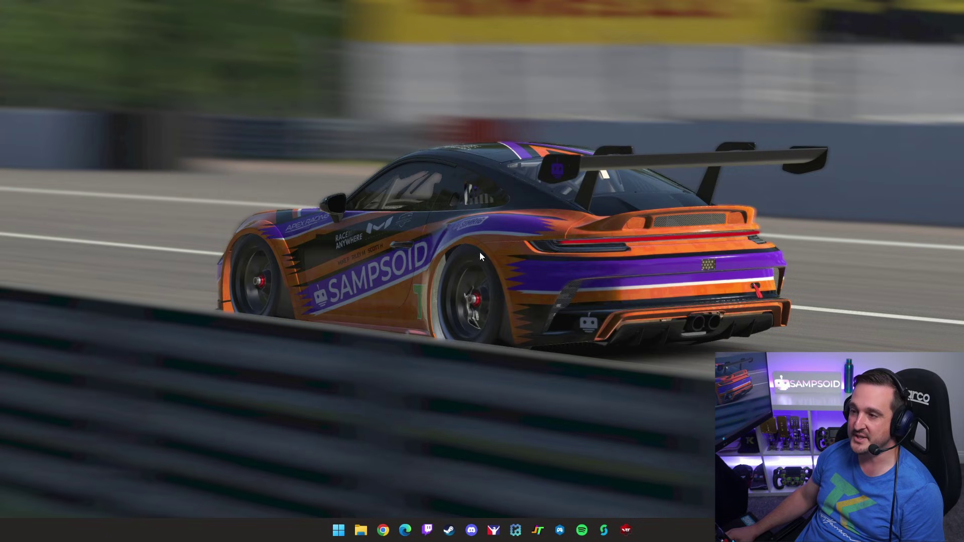
{"action": "right_click", "coordinate": [432, 238]}
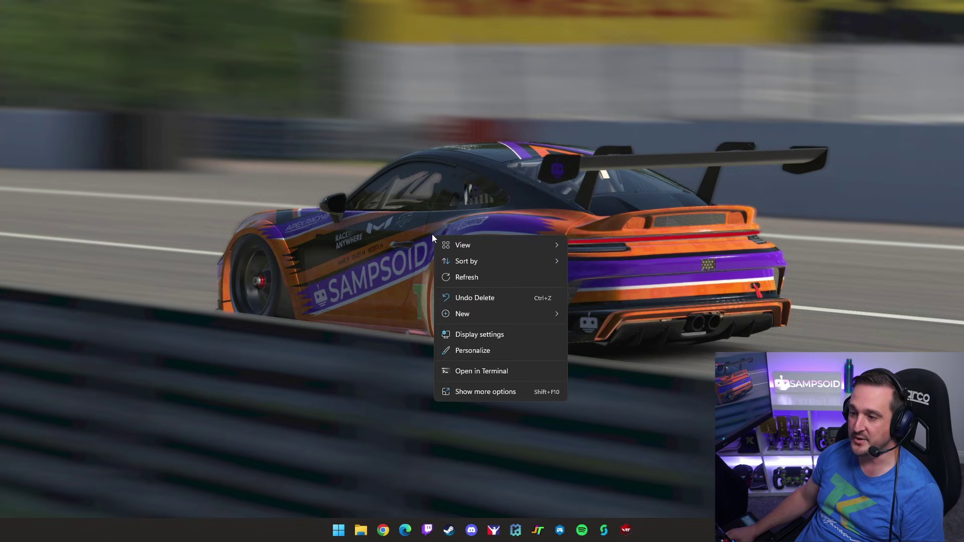
{"action": "left_click", "coordinate": [471, 335]}
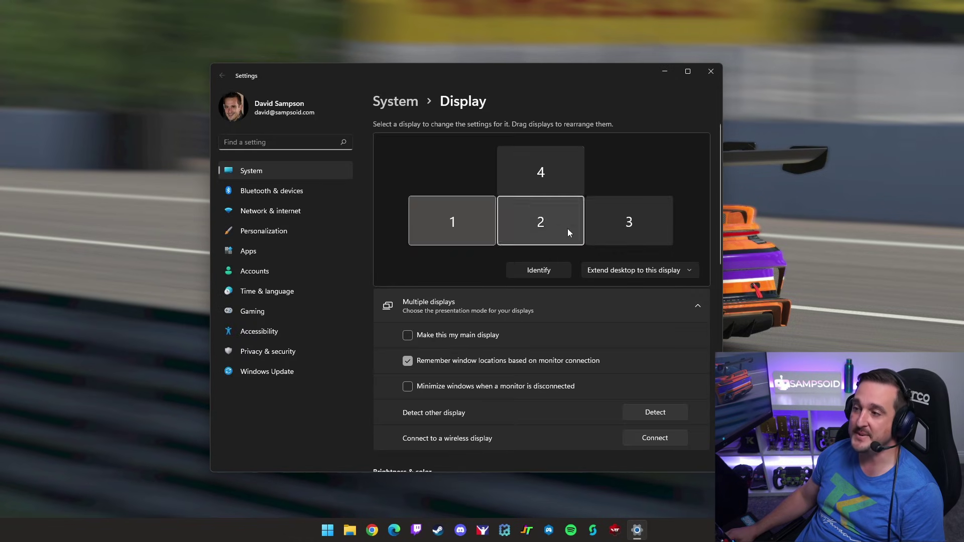
Examine how displays 1, 2 and 3 are placed side by side in the Windows display arrangement
{"action": "left_click", "coordinate": [504, 226]}
{"action": "left_click", "coordinate": [450, 223]}
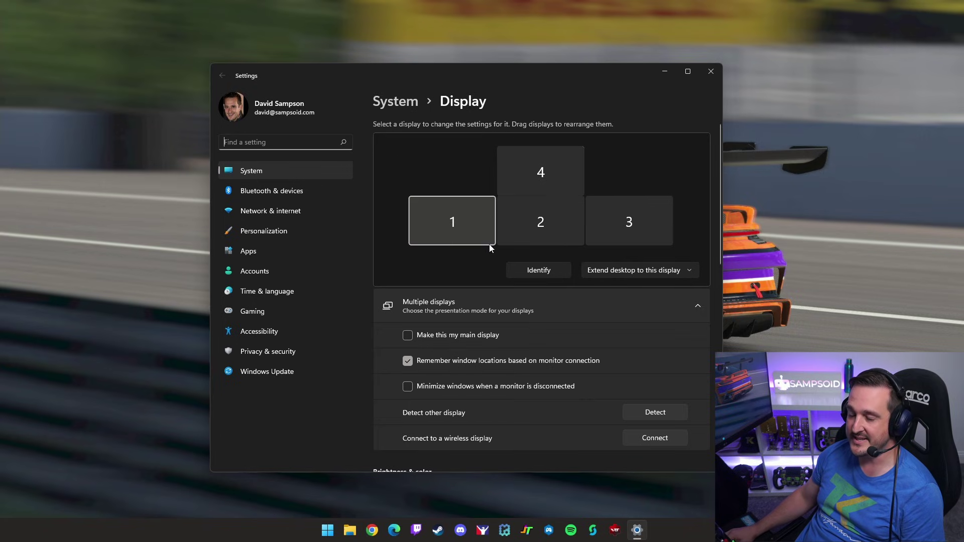
{"action": "left_click", "coordinate": [537, 241]}
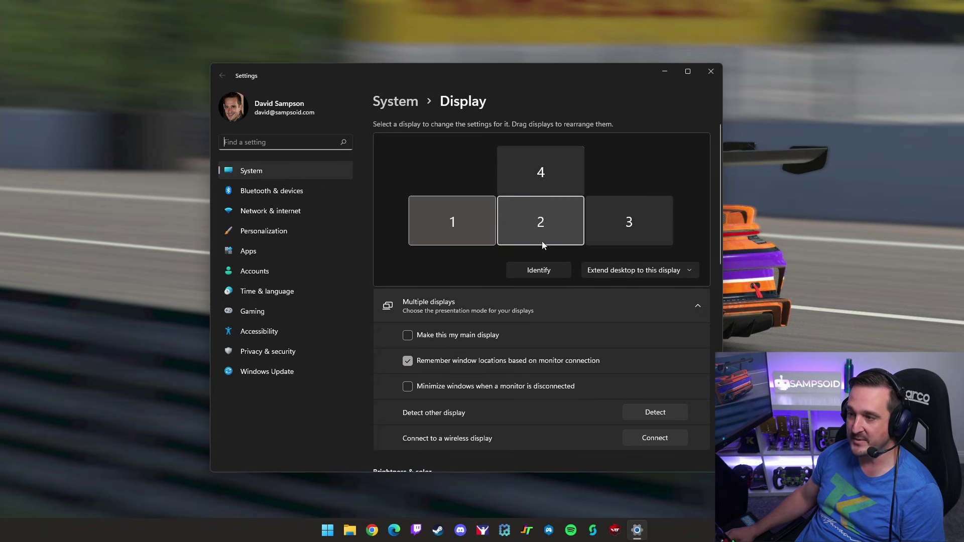
{"action": "left_click", "coordinate": [494, 228]}
{"action": "left_click", "coordinate": [582, 225]}
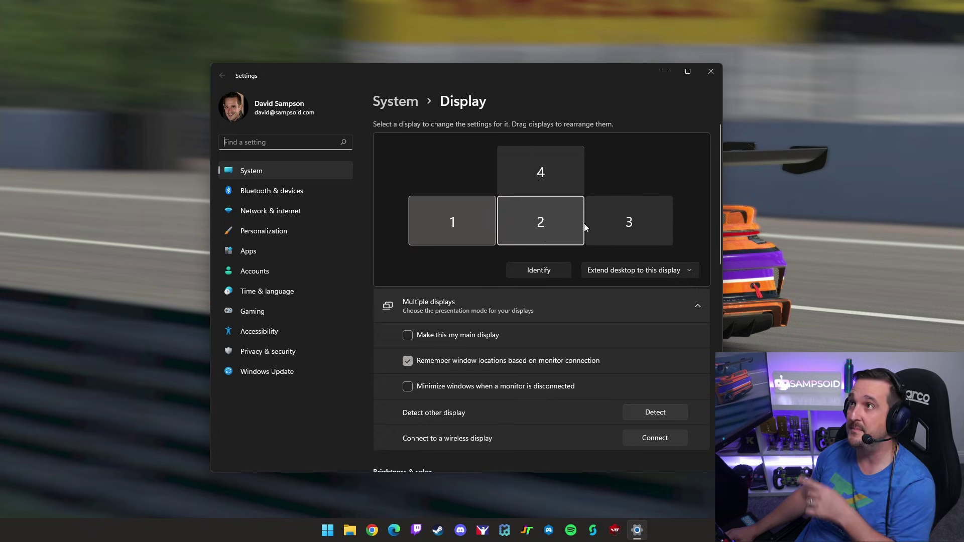
{"action": "left_click", "coordinate": [491, 242]}
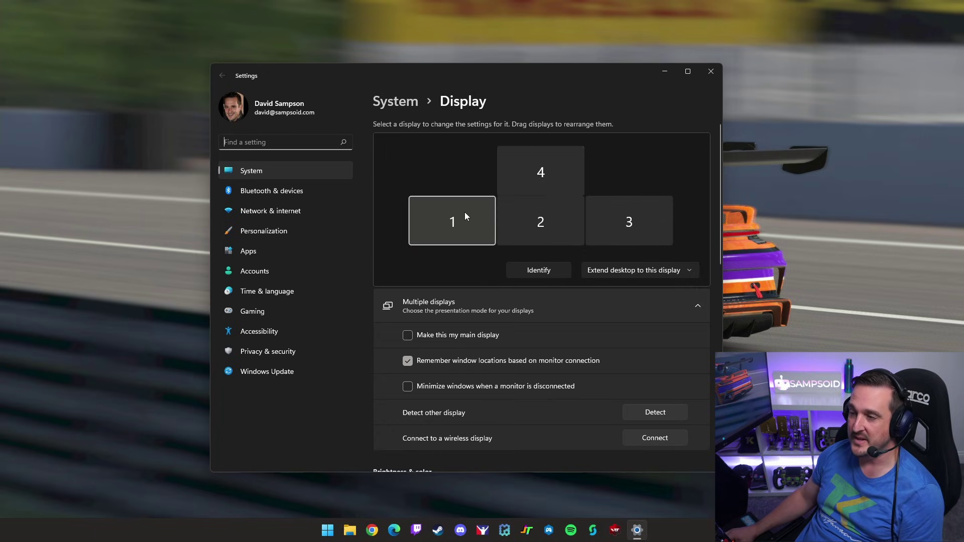
Try moving display 1 slightly lower than display 2 in the arrangement, and discard the change
{"action": "mouse_move", "coordinate": [450, 225]}
{"action": "left_mouse_down"}
{"action": "mouse_move", "coordinate": [425, 212]}
{"action": "mouse_move", "coordinate": [473, 226]}
{"action": "mouse_move", "coordinate": [488, 213]}
{"action": "mouse_move", "coordinate": [484, 227]}
{"action": "mouse_move", "coordinate": [465, 226]}
{"action": "left_mouse_up"}
{"action": "left_click_drag", "start_coordinate": [644, 230], "coordinate": [612, 230]}
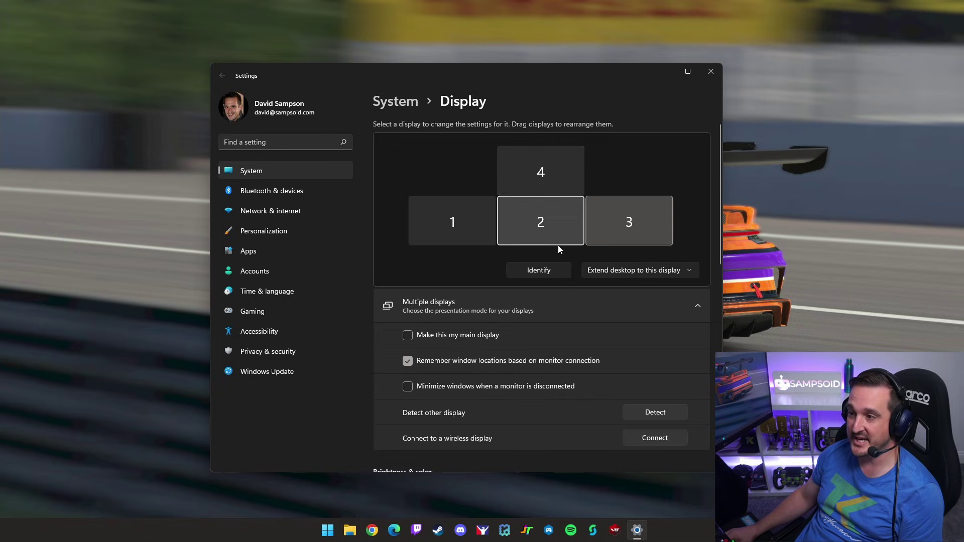
{"action": "left_click_drag", "start_coordinate": [455, 222], "coordinate": [441, 228]}
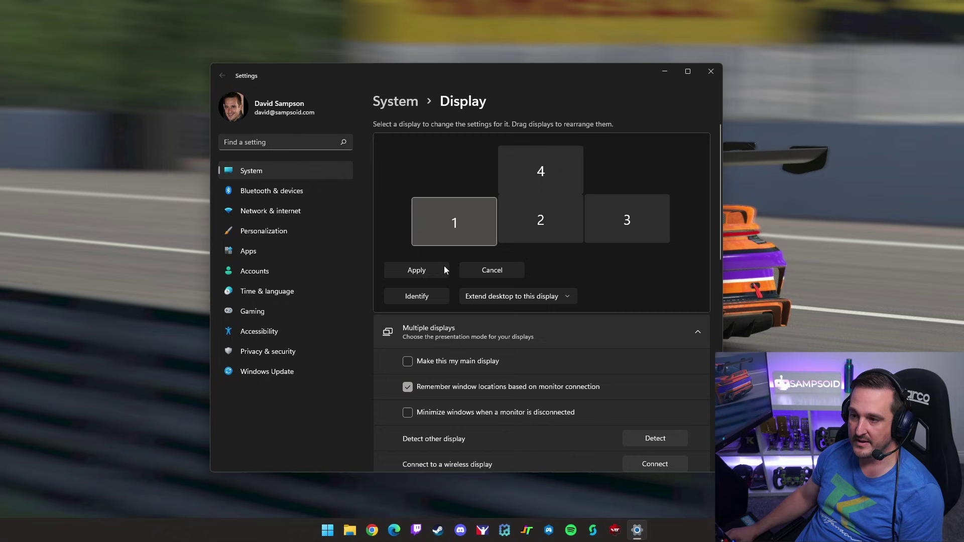
{"action": "left_click", "coordinate": [493, 271]}
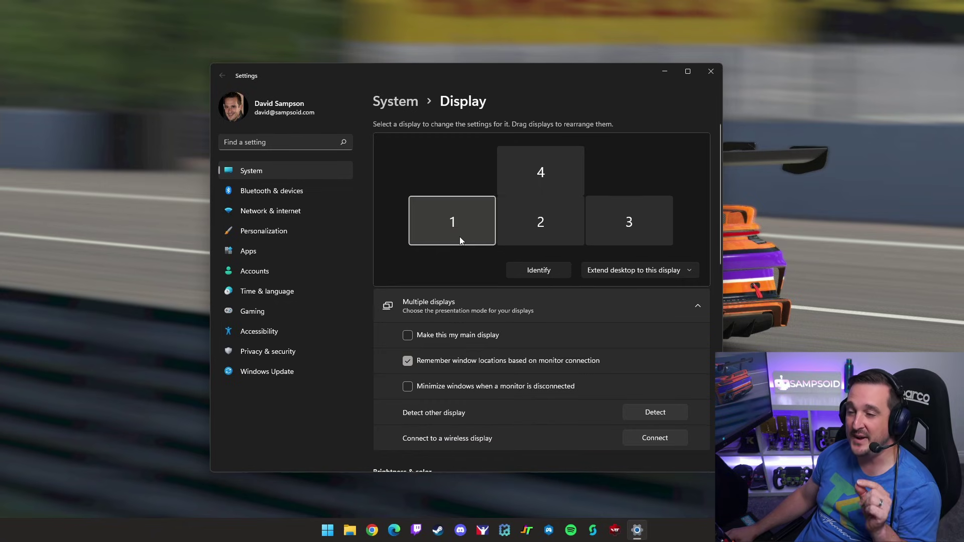
Check that the edges of displays 1, 2 and 3 line up in one row
{"action": "left_click", "coordinate": [599, 219]}
{"action": "left_click", "coordinate": [447, 224]}
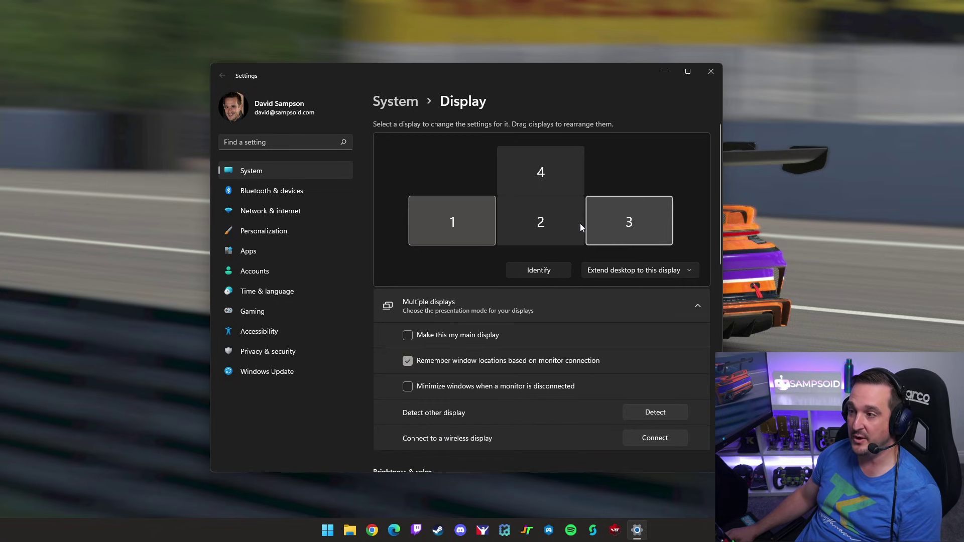
{"action": "left_click", "coordinate": [650, 216]}
{"action": "left_click", "coordinate": [459, 235]}
{"action": "left_click", "coordinate": [556, 223]}
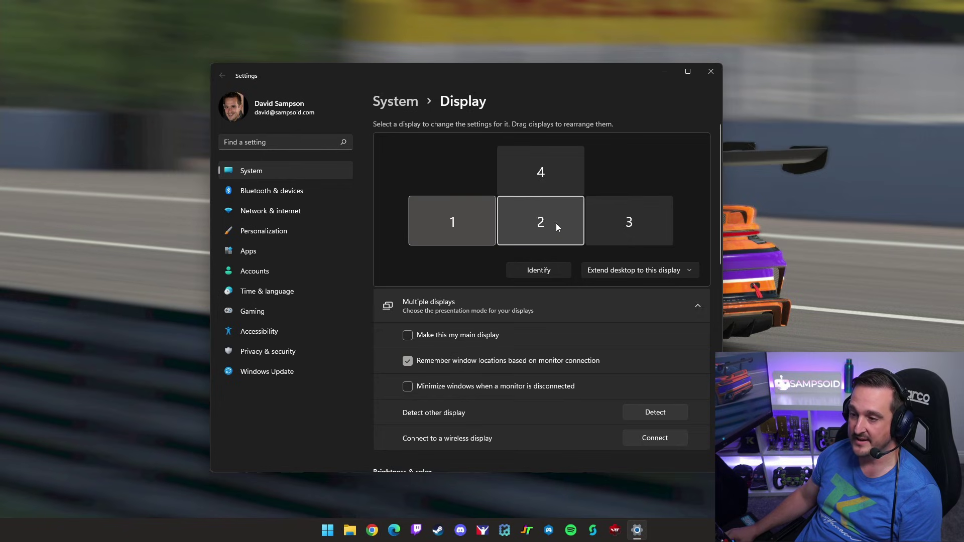
{"action": "left_click", "coordinate": [432, 223]}
{"action": "left_click", "coordinate": [502, 227]}
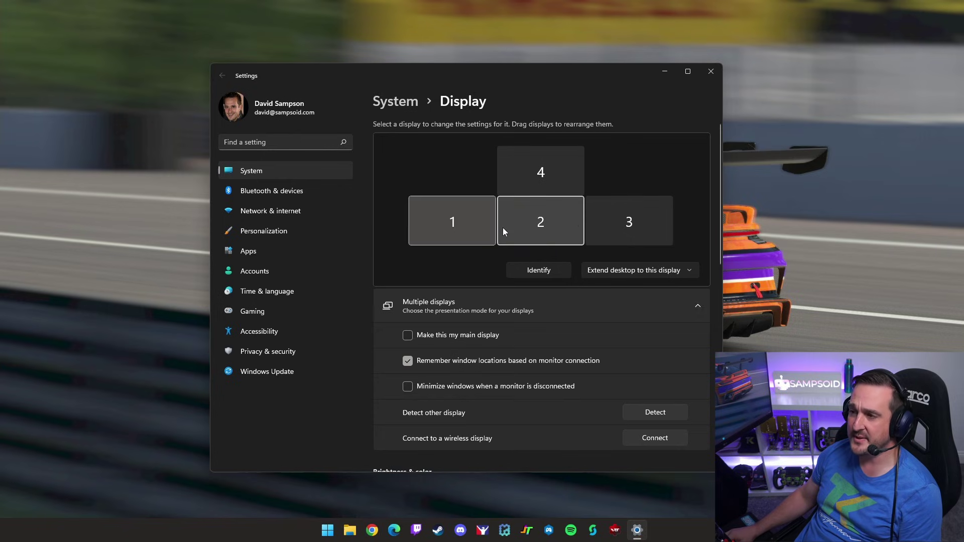
{"action": "left_click", "coordinate": [622, 221]}
{"action": "left_click", "coordinate": [507, 221]}
Check the main display setting of displays 1, 2 and 3, and close the display settings
{"action": "left_click", "coordinate": [477, 236]}
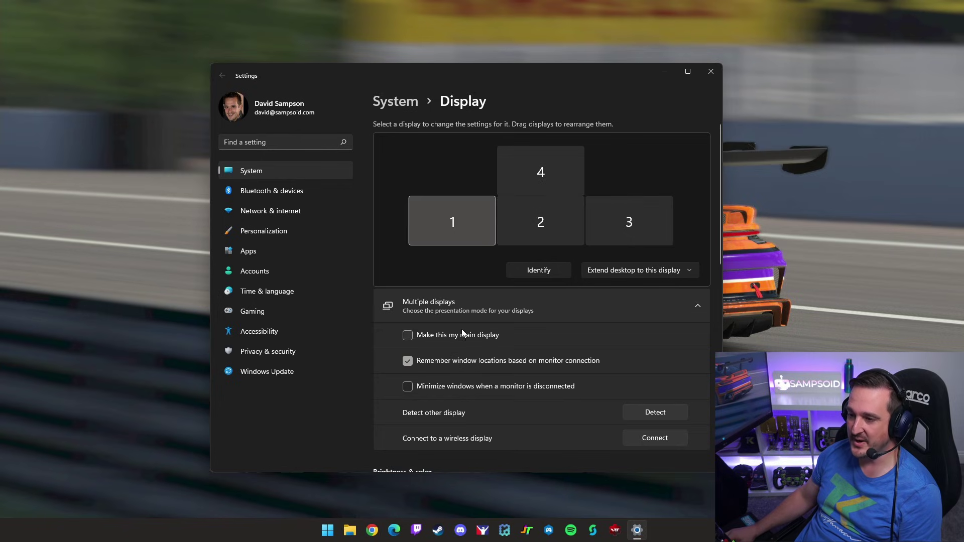
{"action": "left_click", "coordinate": [553, 215]}
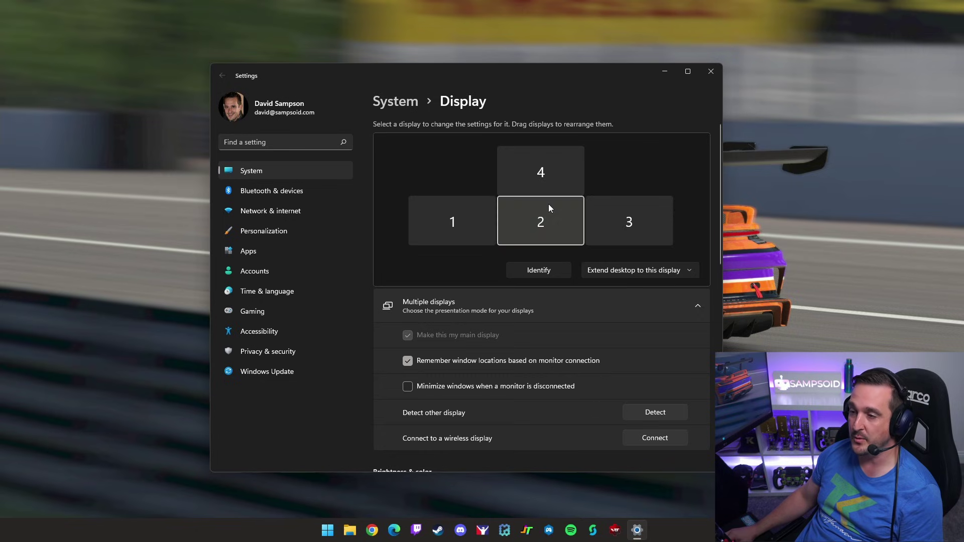
{"action": "left_click", "coordinate": [621, 223]}
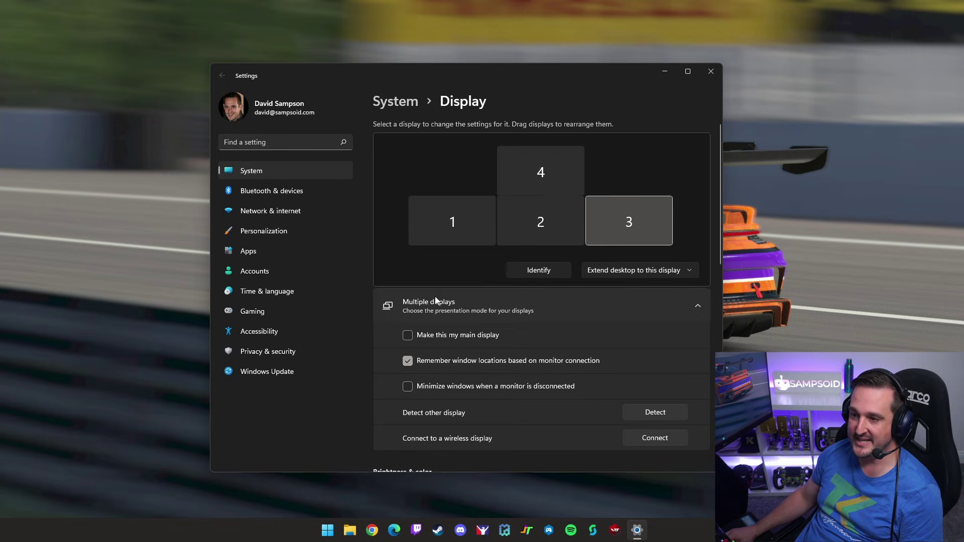
{"action": "left_click", "coordinate": [429, 239]}
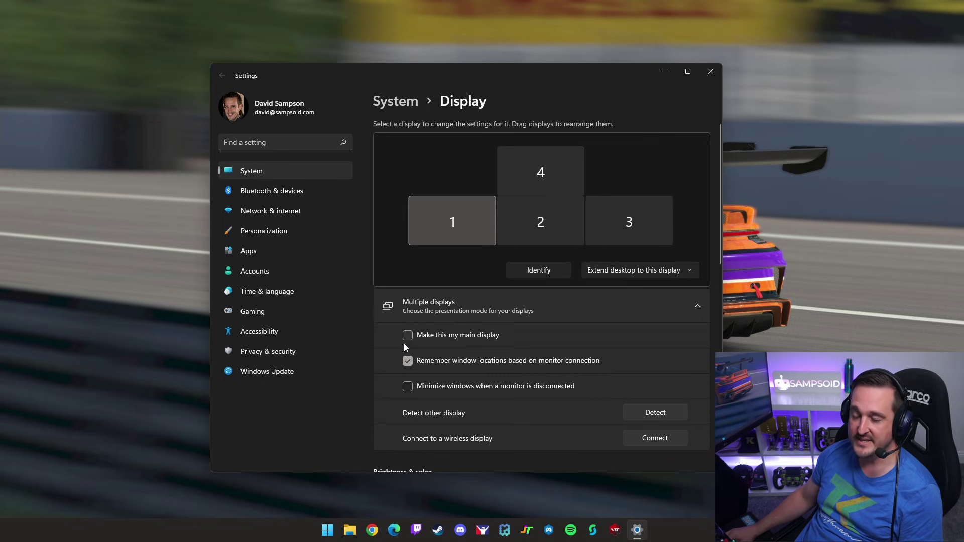
{"action": "left_click", "coordinate": [530, 232]}
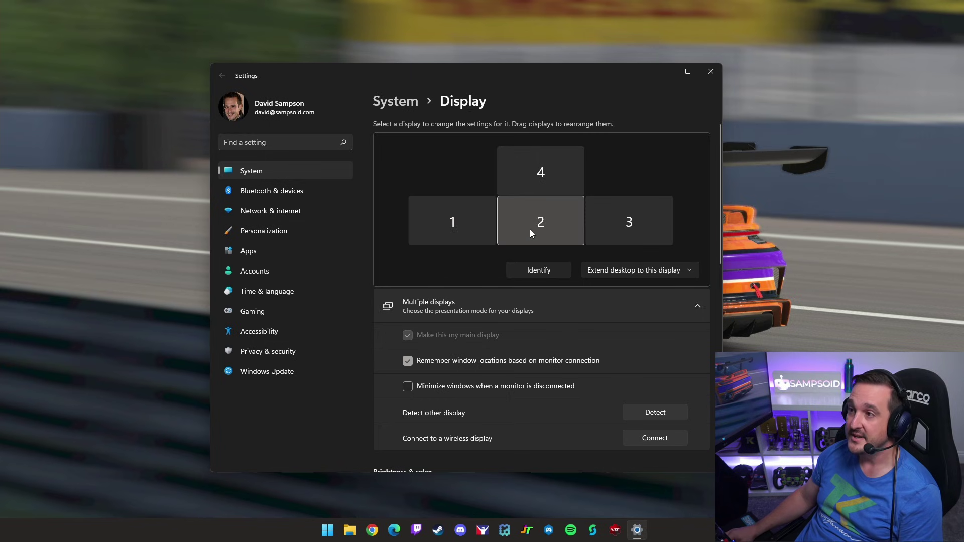
{"action": "left_click", "coordinate": [711, 71]}
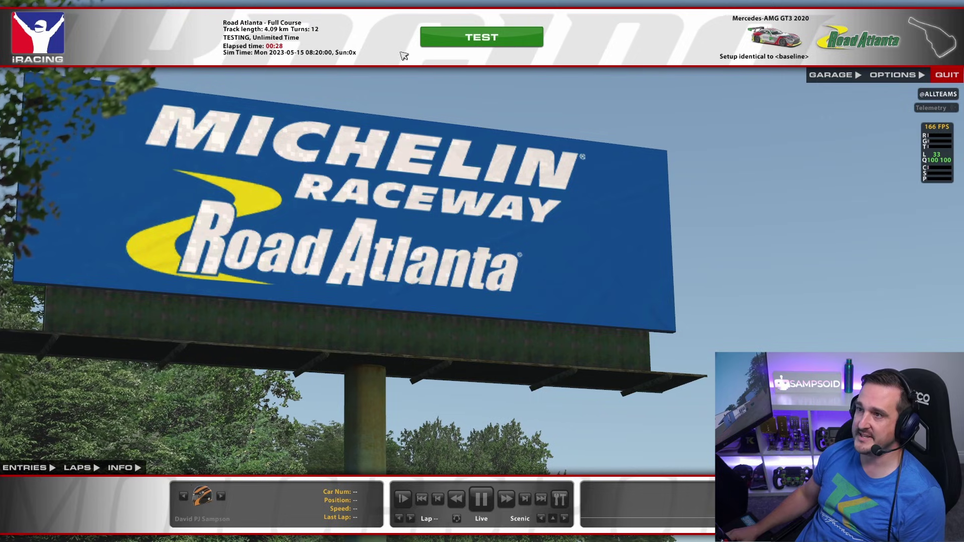
Enter the car in the Road Atlanta test session to view the cockpit, and exit back to the session screen
{"action": "left_click", "coordinate": [455, 38]}
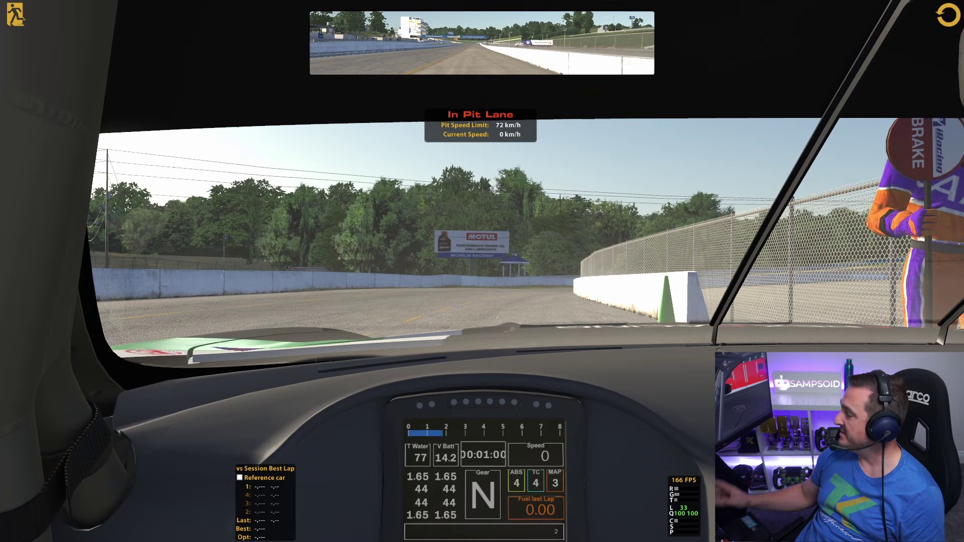
{"action": "key", "text": "Escape"}
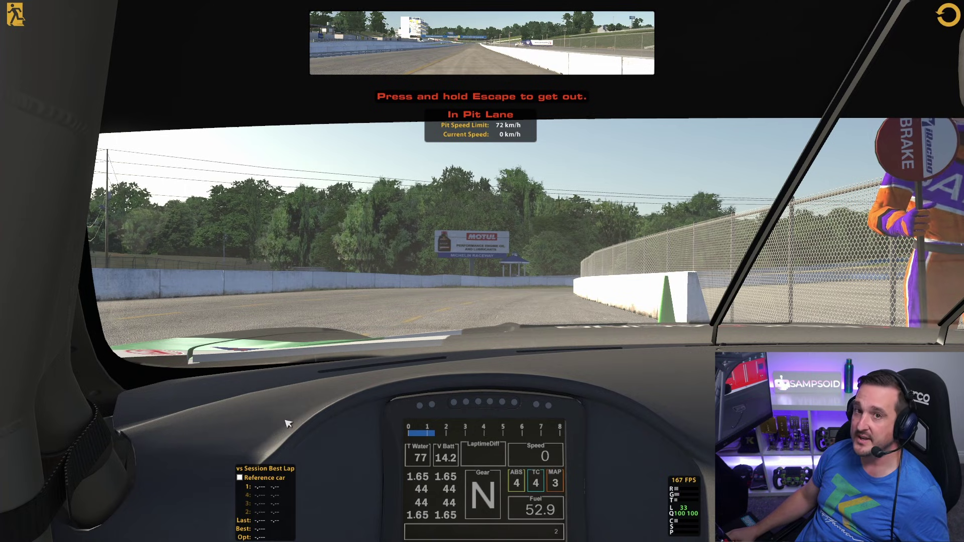
{"action": "key", "text": "Escape"}
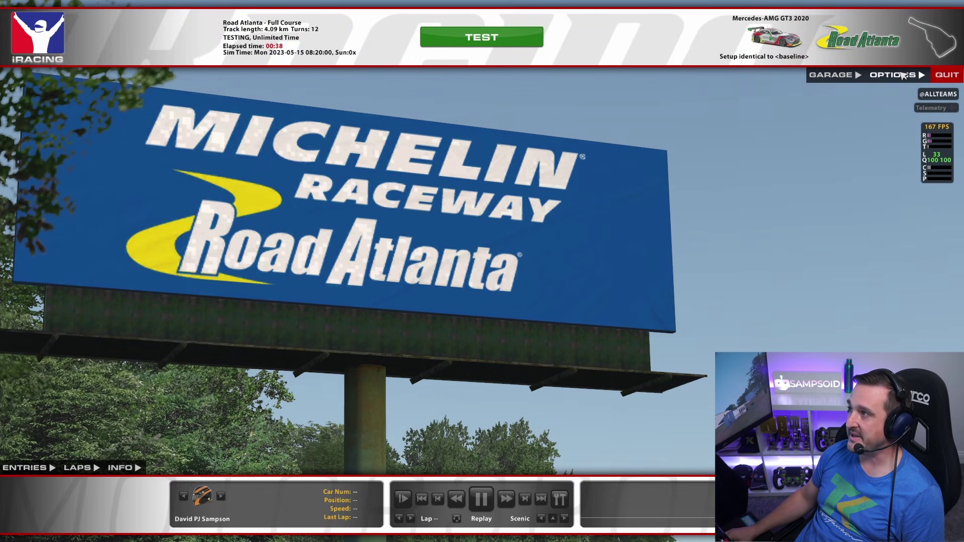
Open the graphics options and examine the resolution, full screen, border and alignment settings
{"action": "left_click", "coordinate": [902, 76]}
{"action": "left_click", "coordinate": [461, 413]}
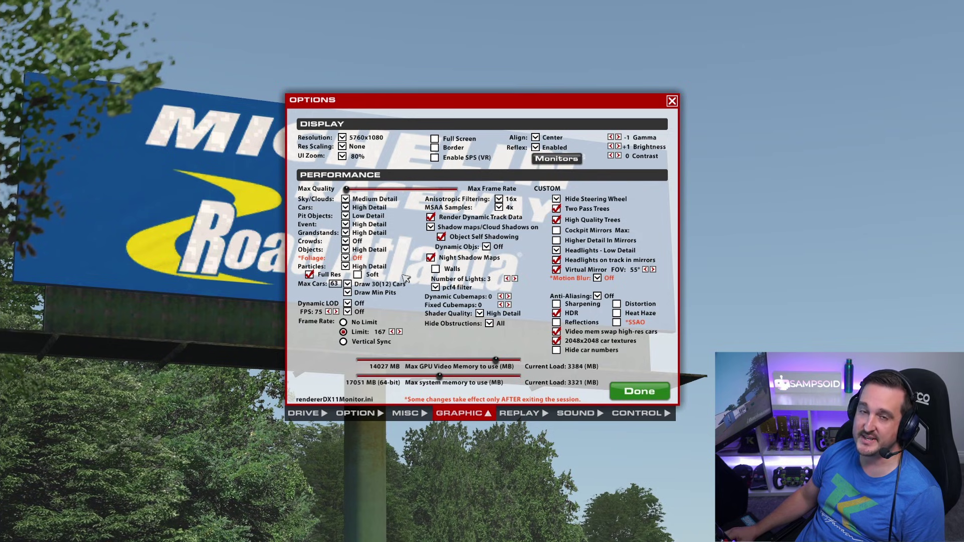
{"action": "mouse_move", "coordinate": [367, 134]}
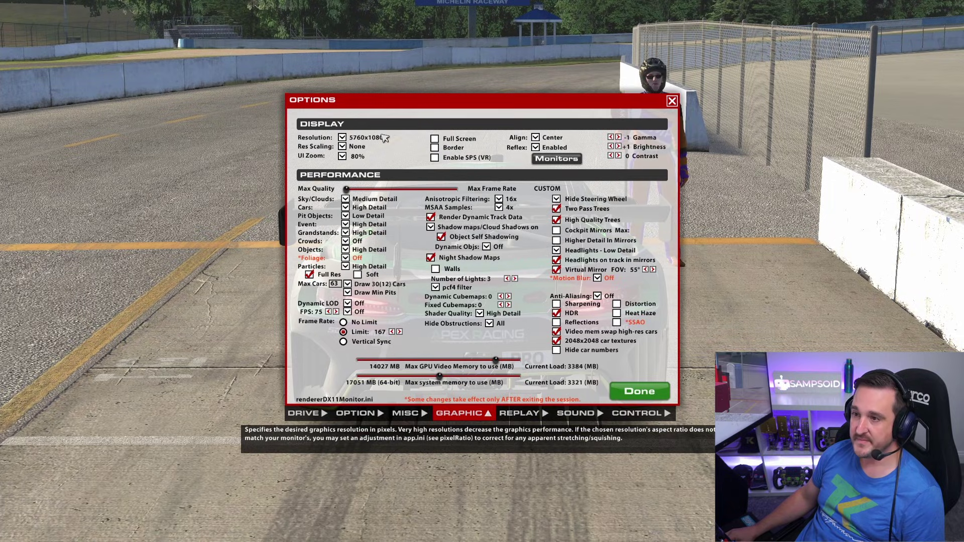
{"action": "mouse_move", "coordinate": [448, 143]}
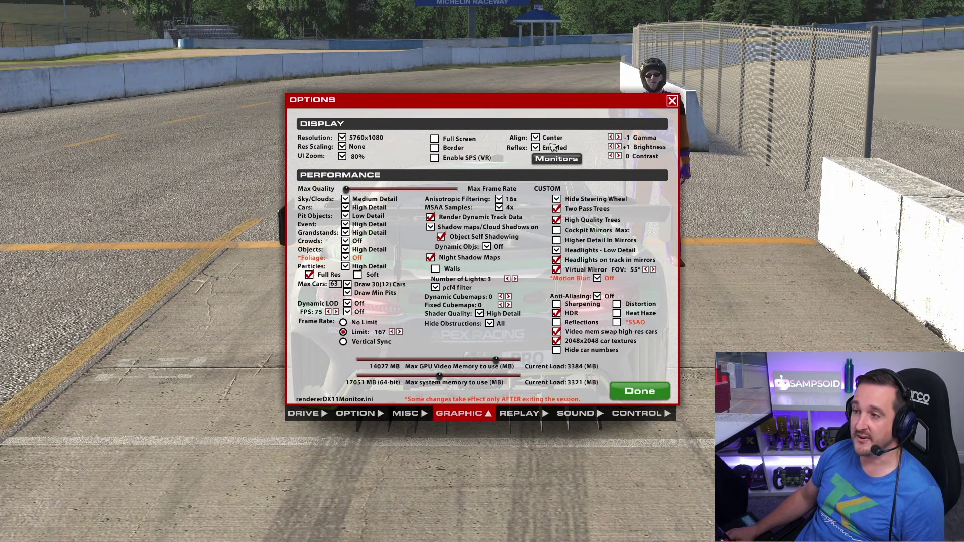
{"action": "mouse_move", "coordinate": [557, 140]}
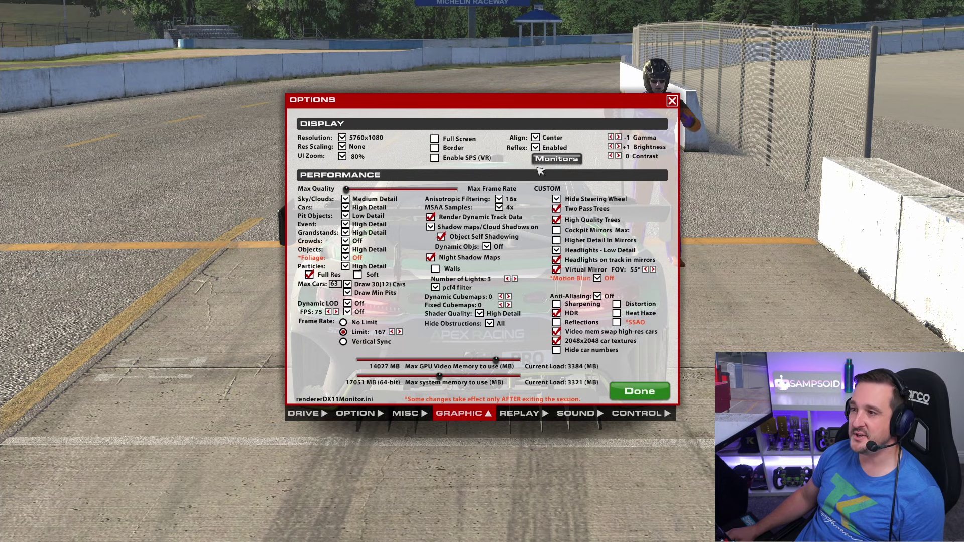
Open the Monitors setup and examine the monitor type, bezel width, 3-projection rendering, SMP/MVP, side screen angle and viewing distance settings
{"action": "left_click", "coordinate": [558, 161]}
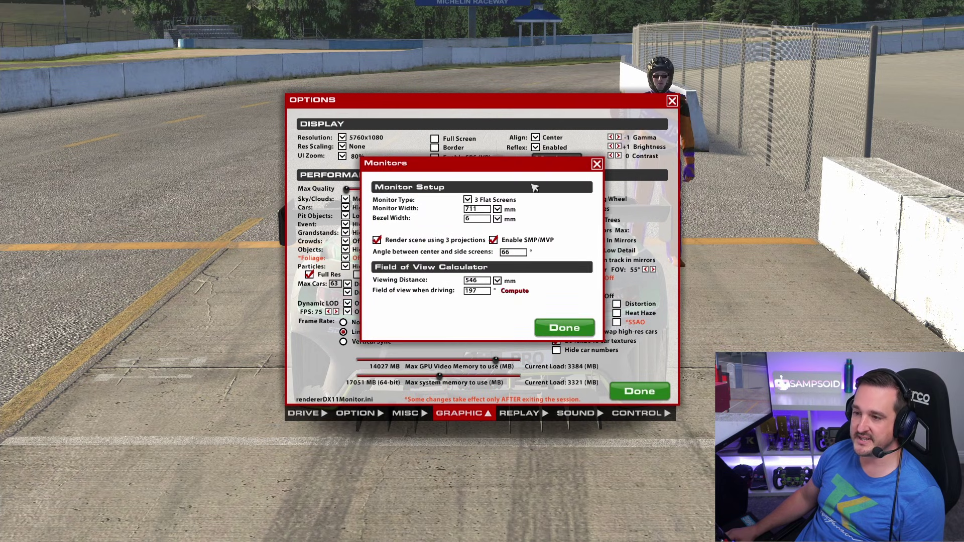
{"action": "mouse_move", "coordinate": [499, 197]}
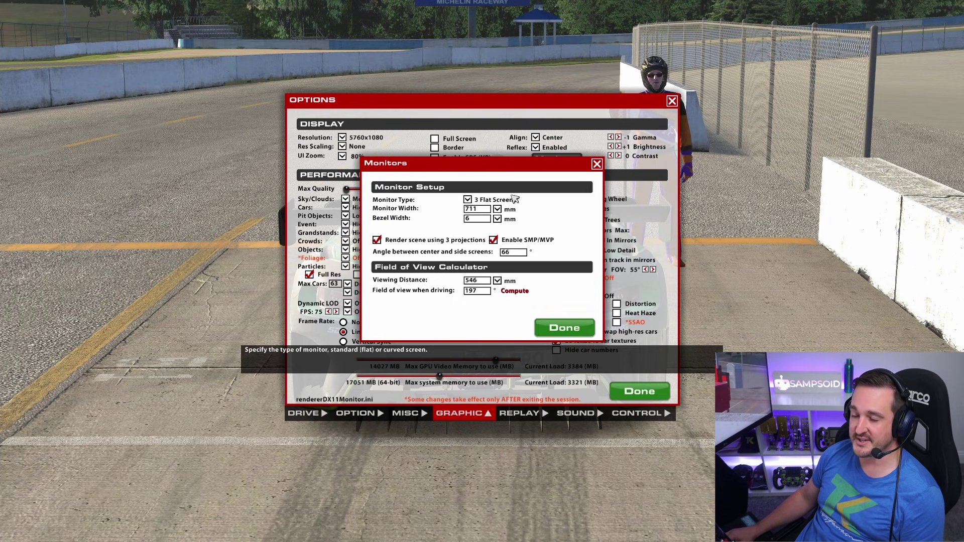
{"action": "mouse_move", "coordinate": [472, 223]}
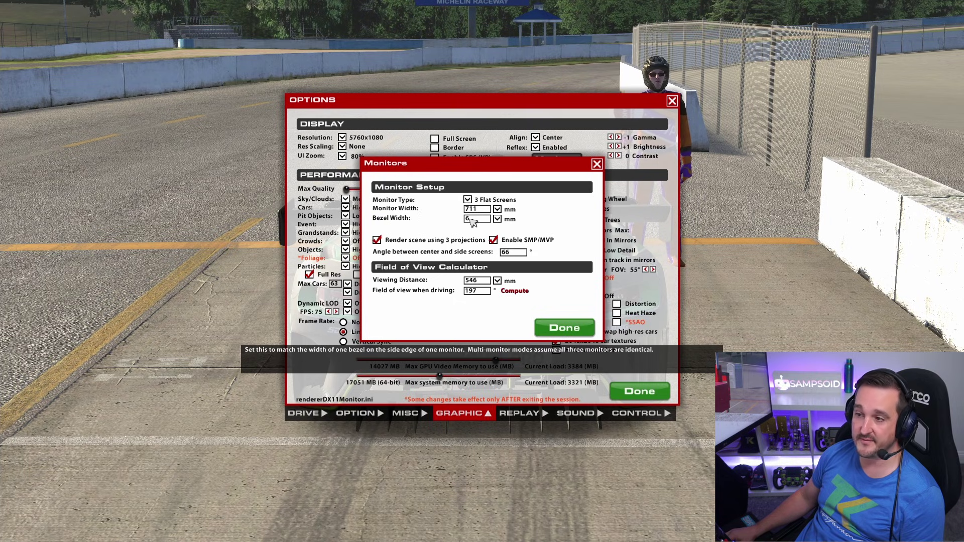
{"action": "mouse_move", "coordinate": [450, 241]}
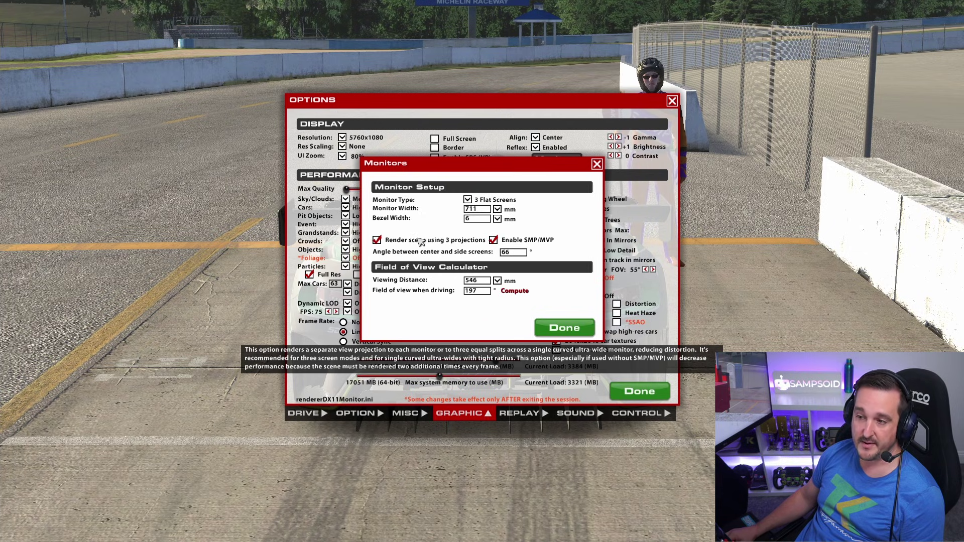
{"action": "mouse_move", "coordinate": [535, 244]}
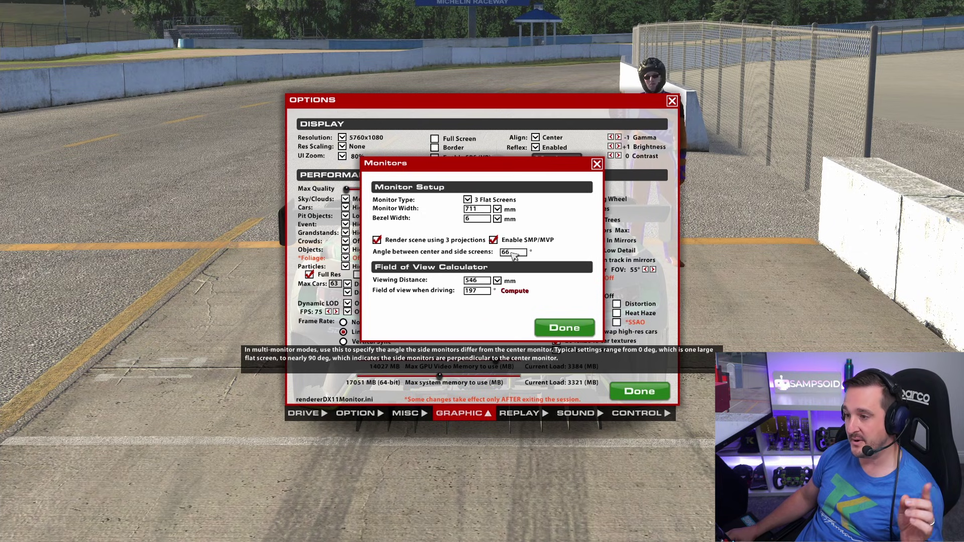
{"action": "mouse_move", "coordinate": [478, 282]}
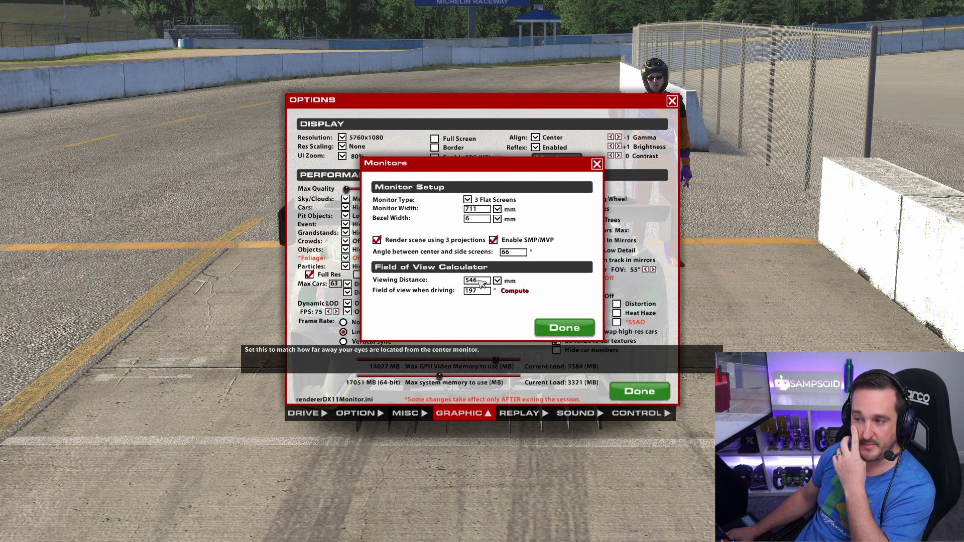